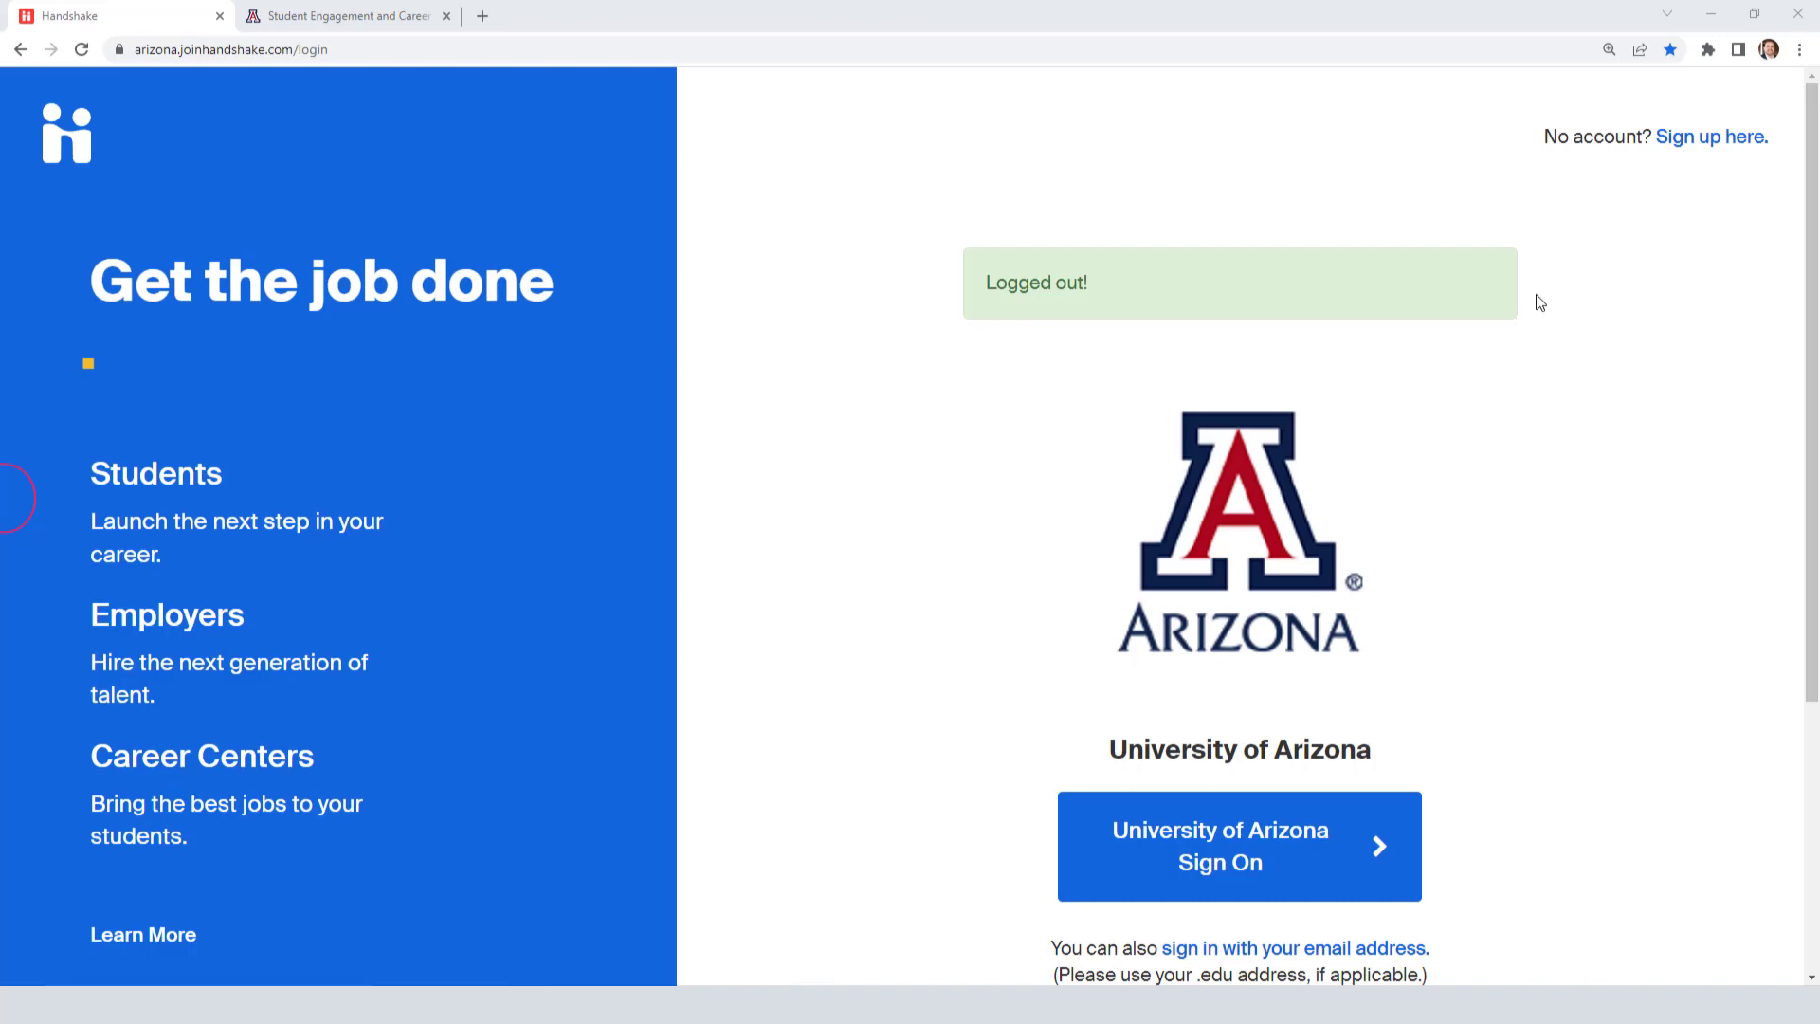
Step: Switch to the career.arizona.edu Career Development site tab
click(349, 42)
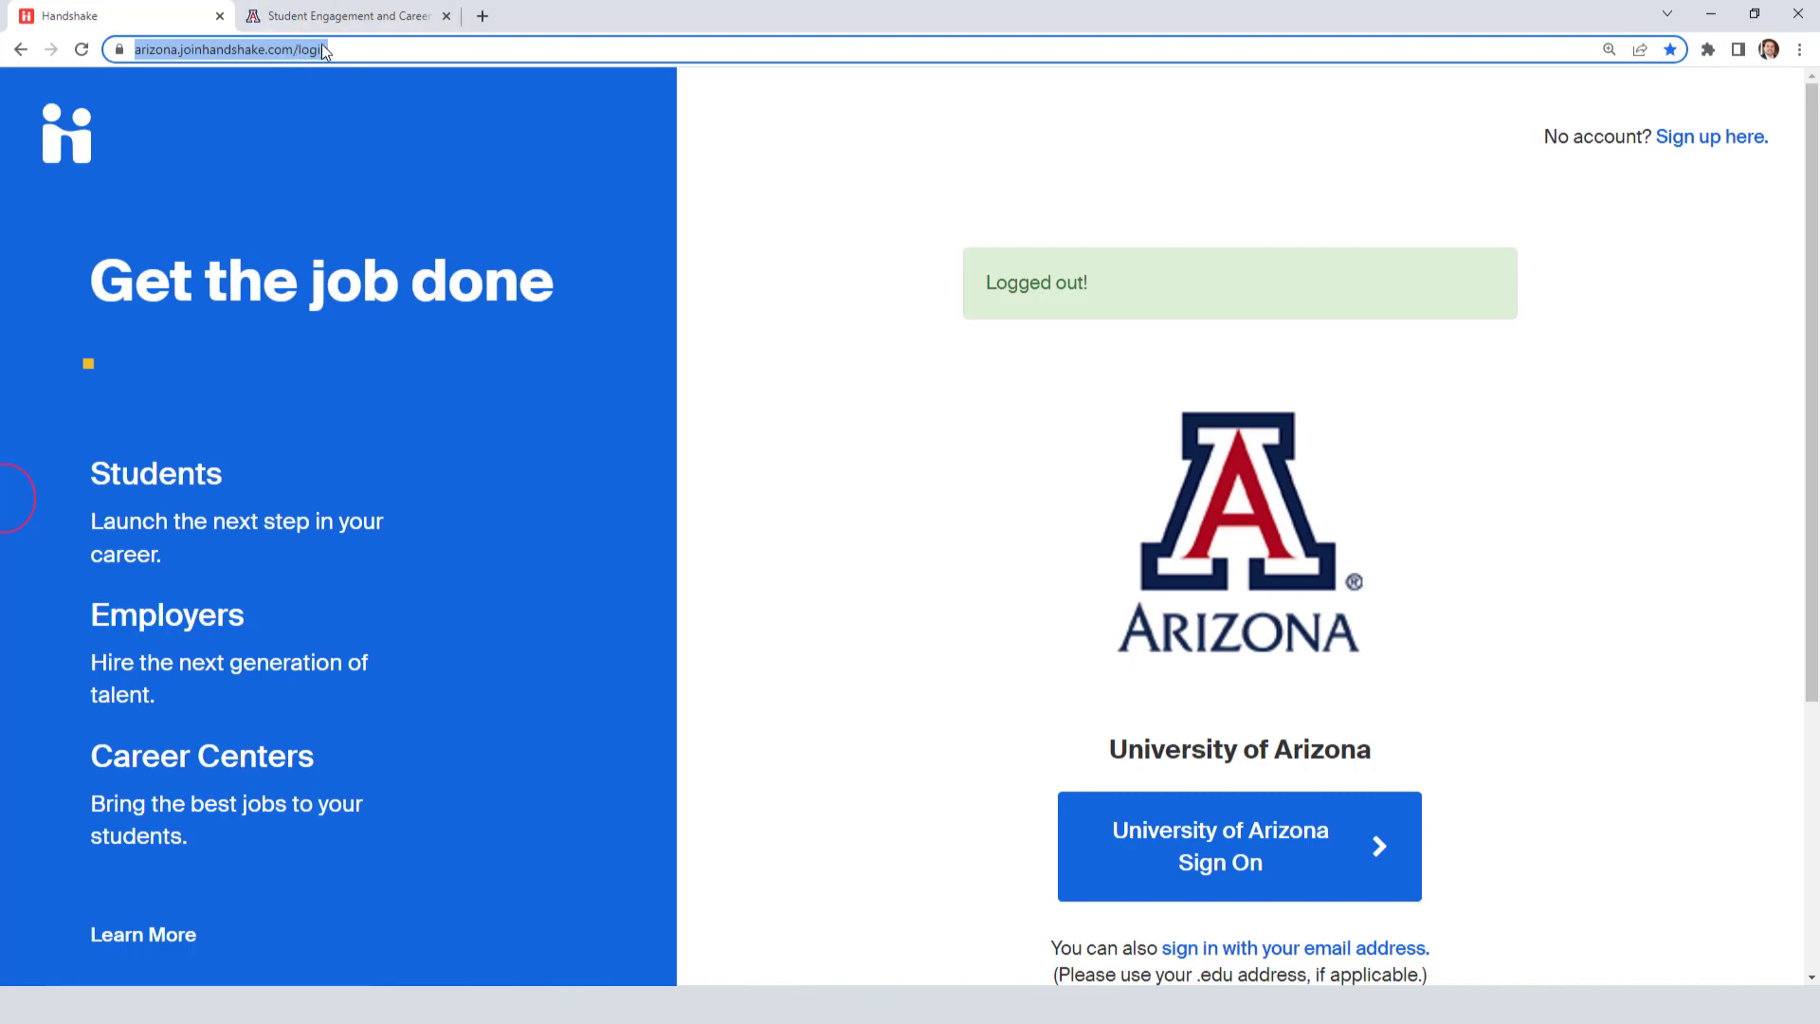
click(378, 25)
click(358, 45)
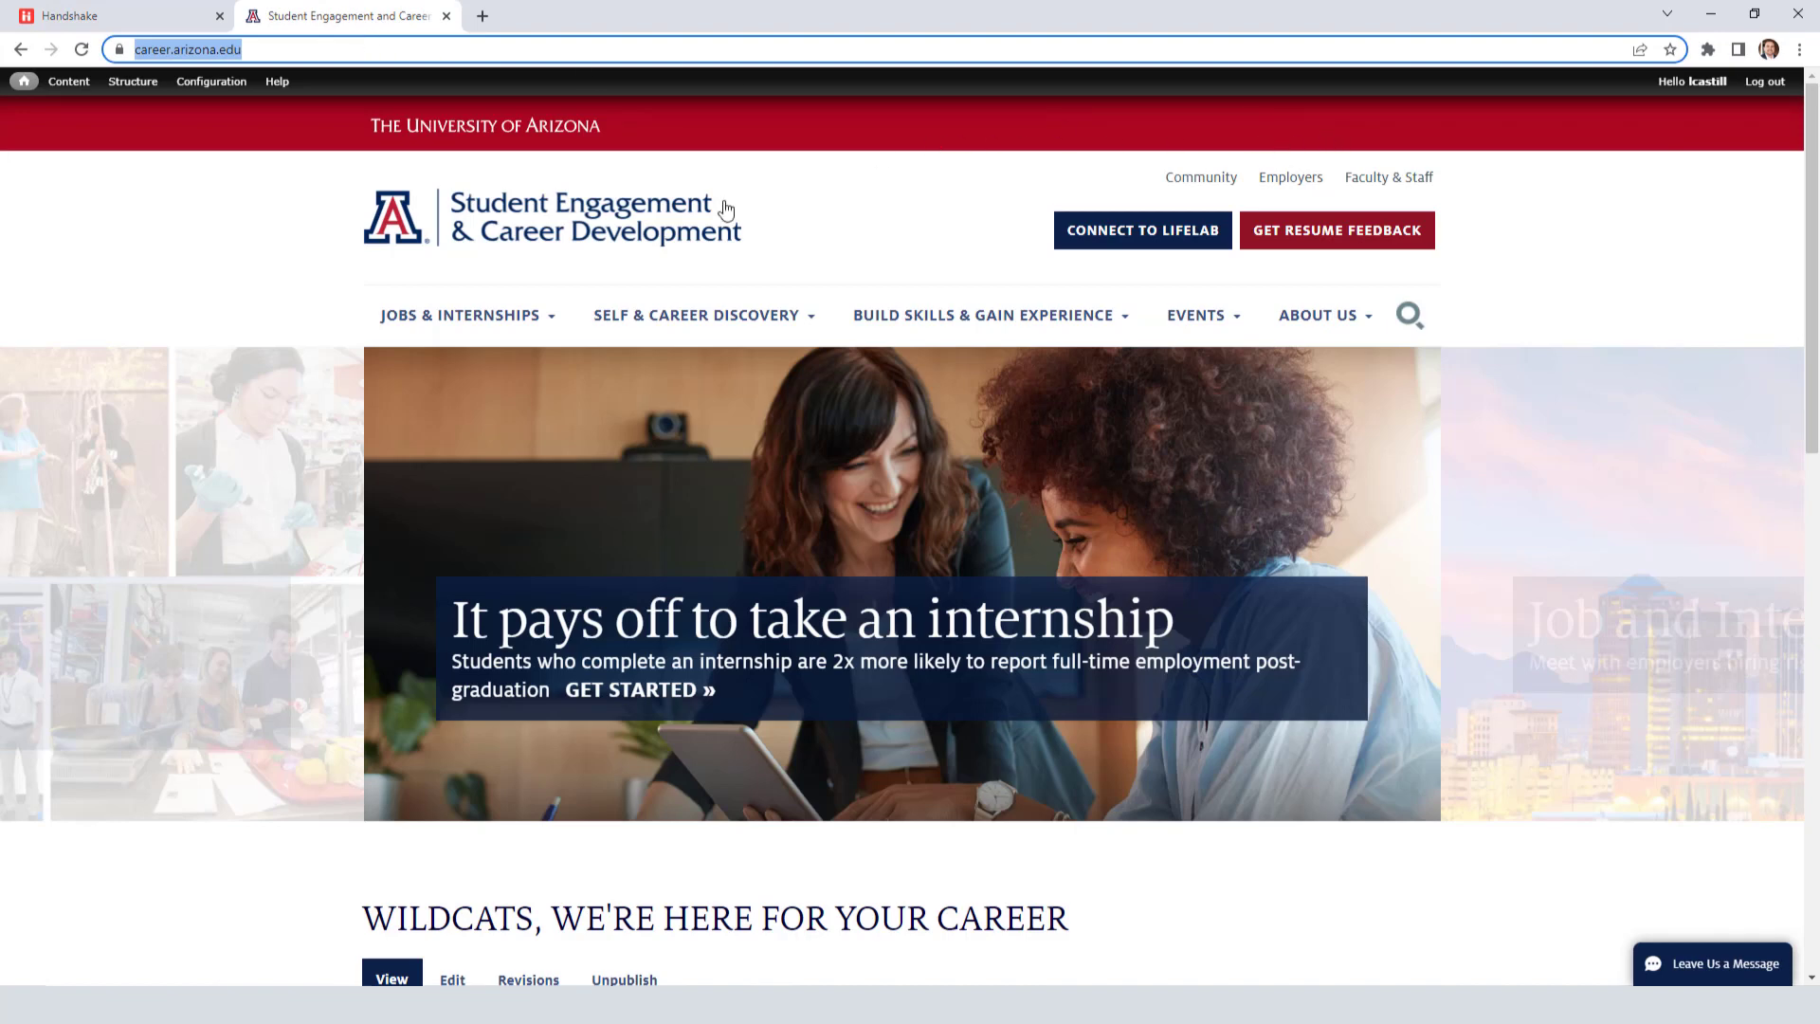
Step: Go to Jobs & Internships > Handshake and open LOG IN NOW in a new tab
mouse_move(489, 317)
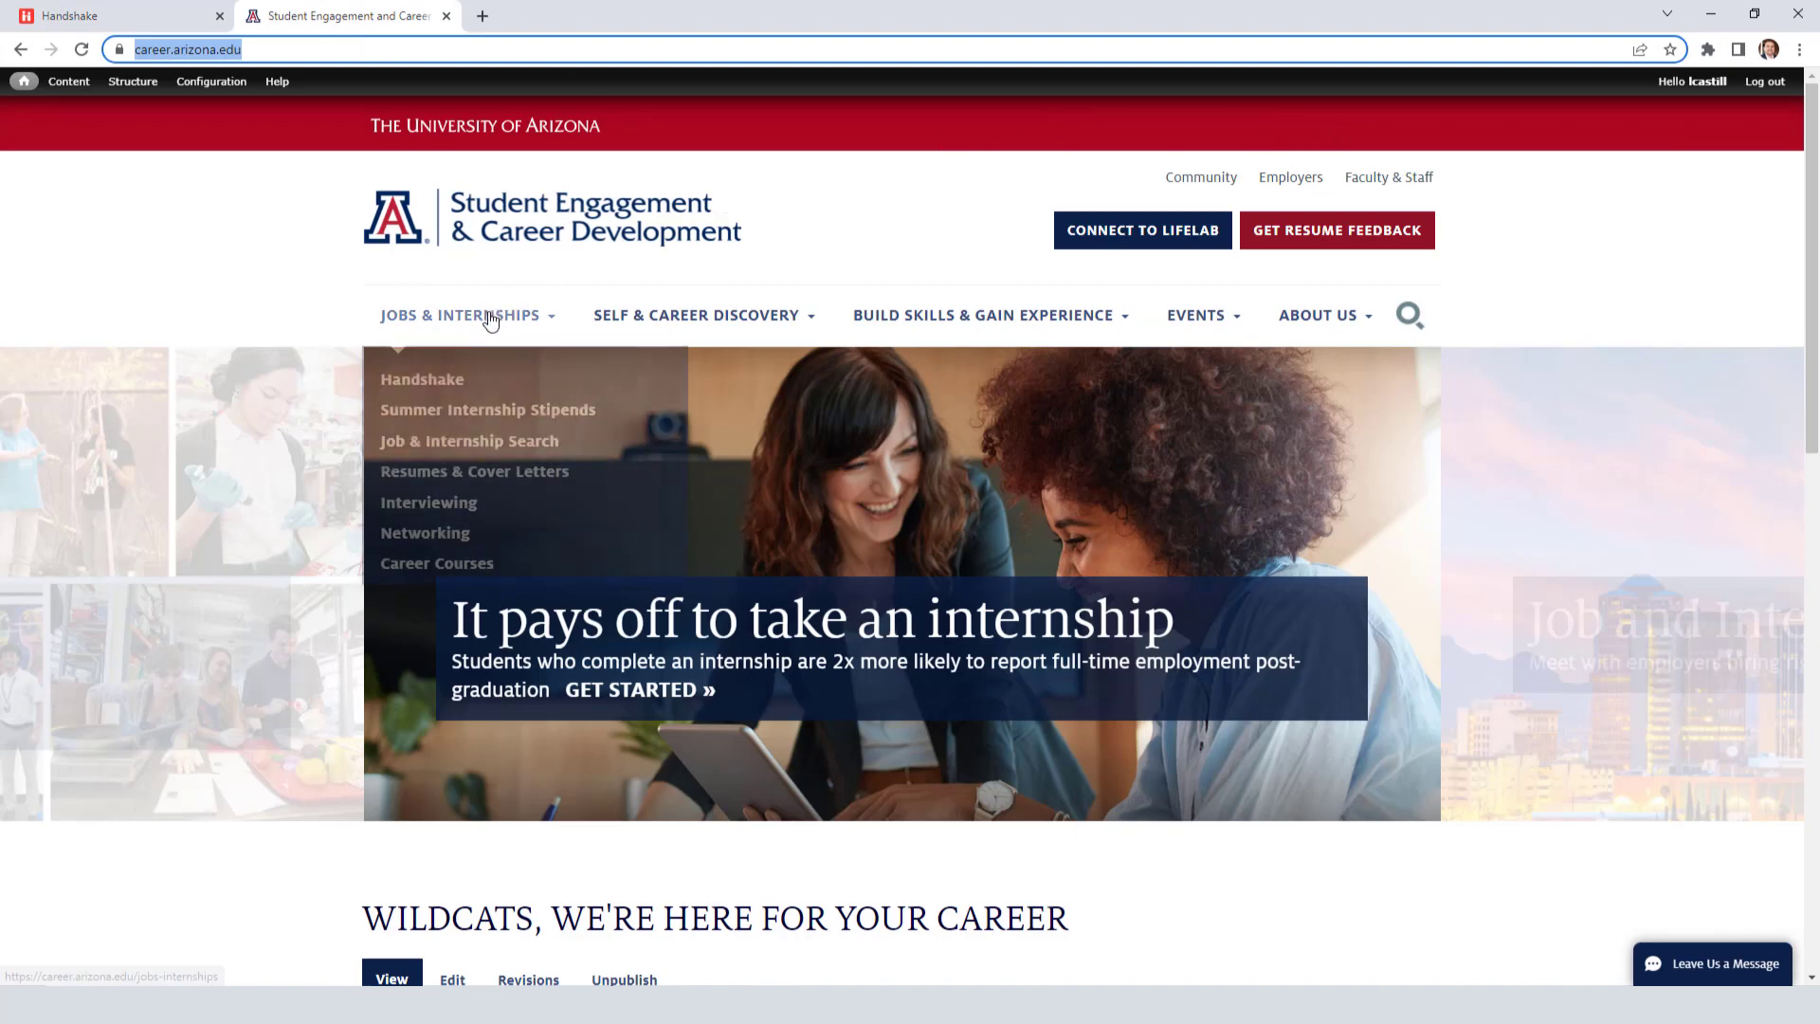
click(422, 381)
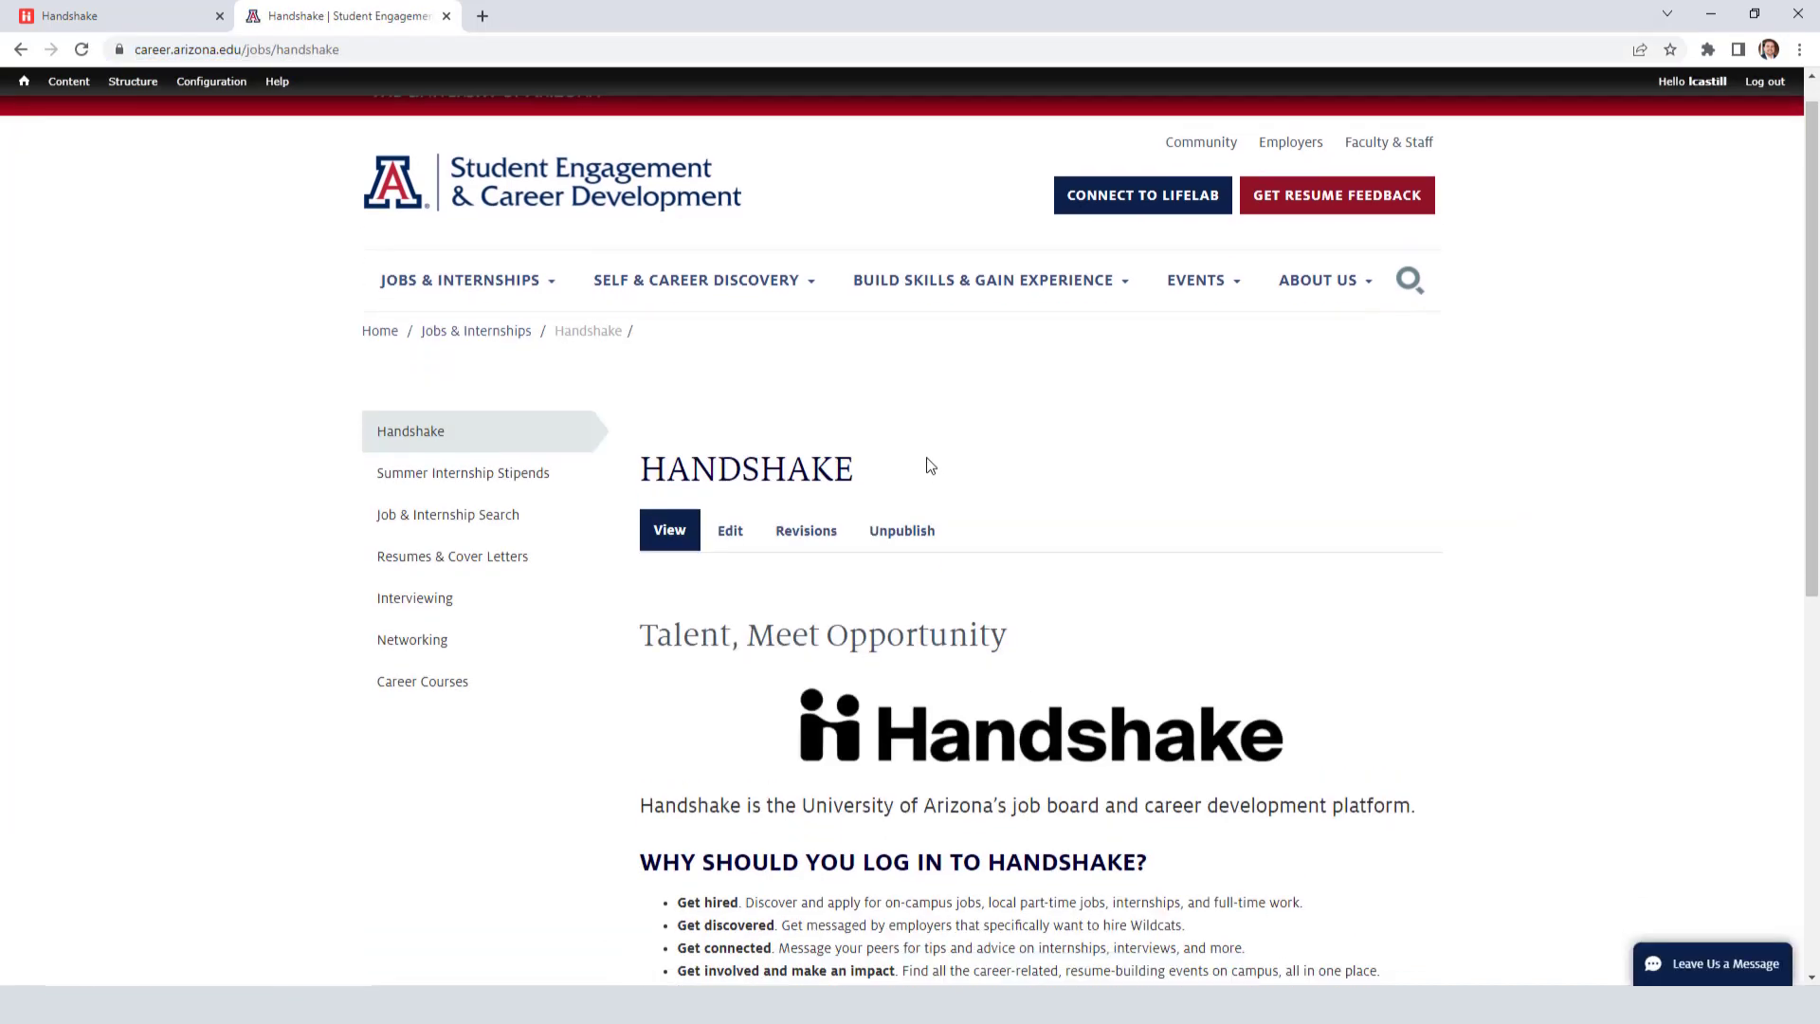
scroll(896, 470, down, 5)
click(716, 669)
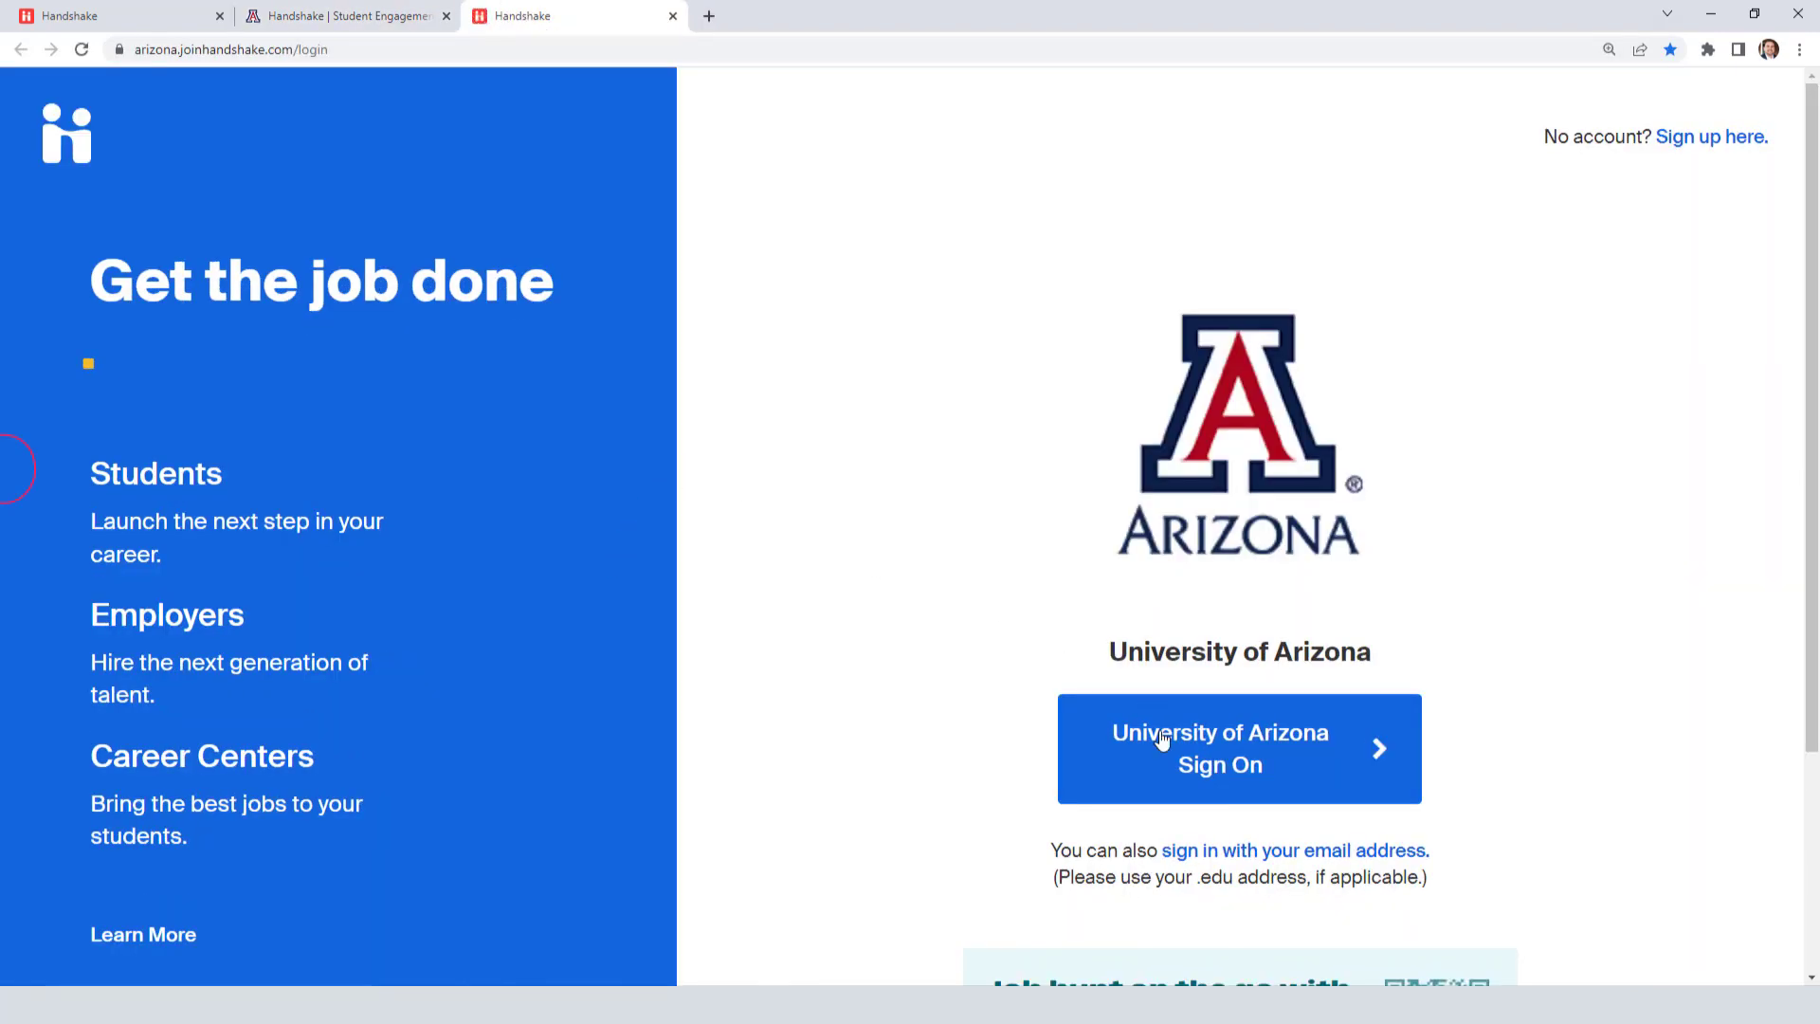
Step: Sign in via University of Arizona Sign On using the autofilled NetID and password
click(1247, 756)
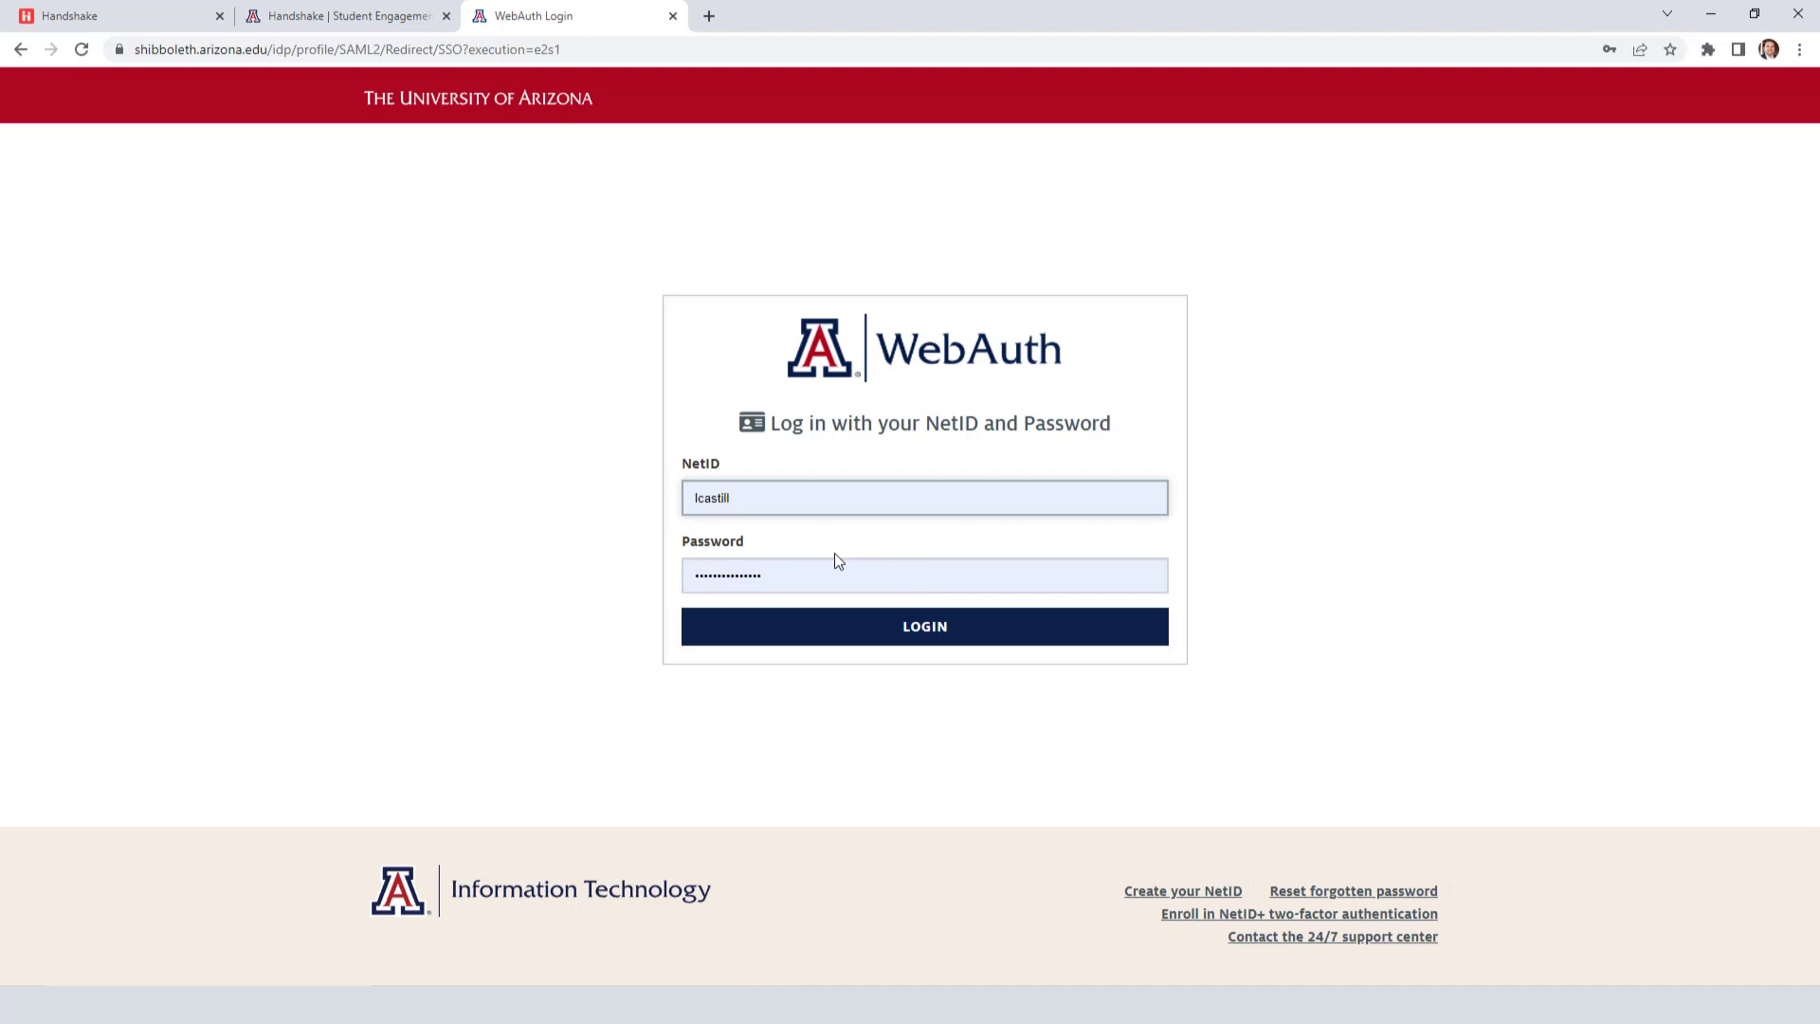
click(613, 591)
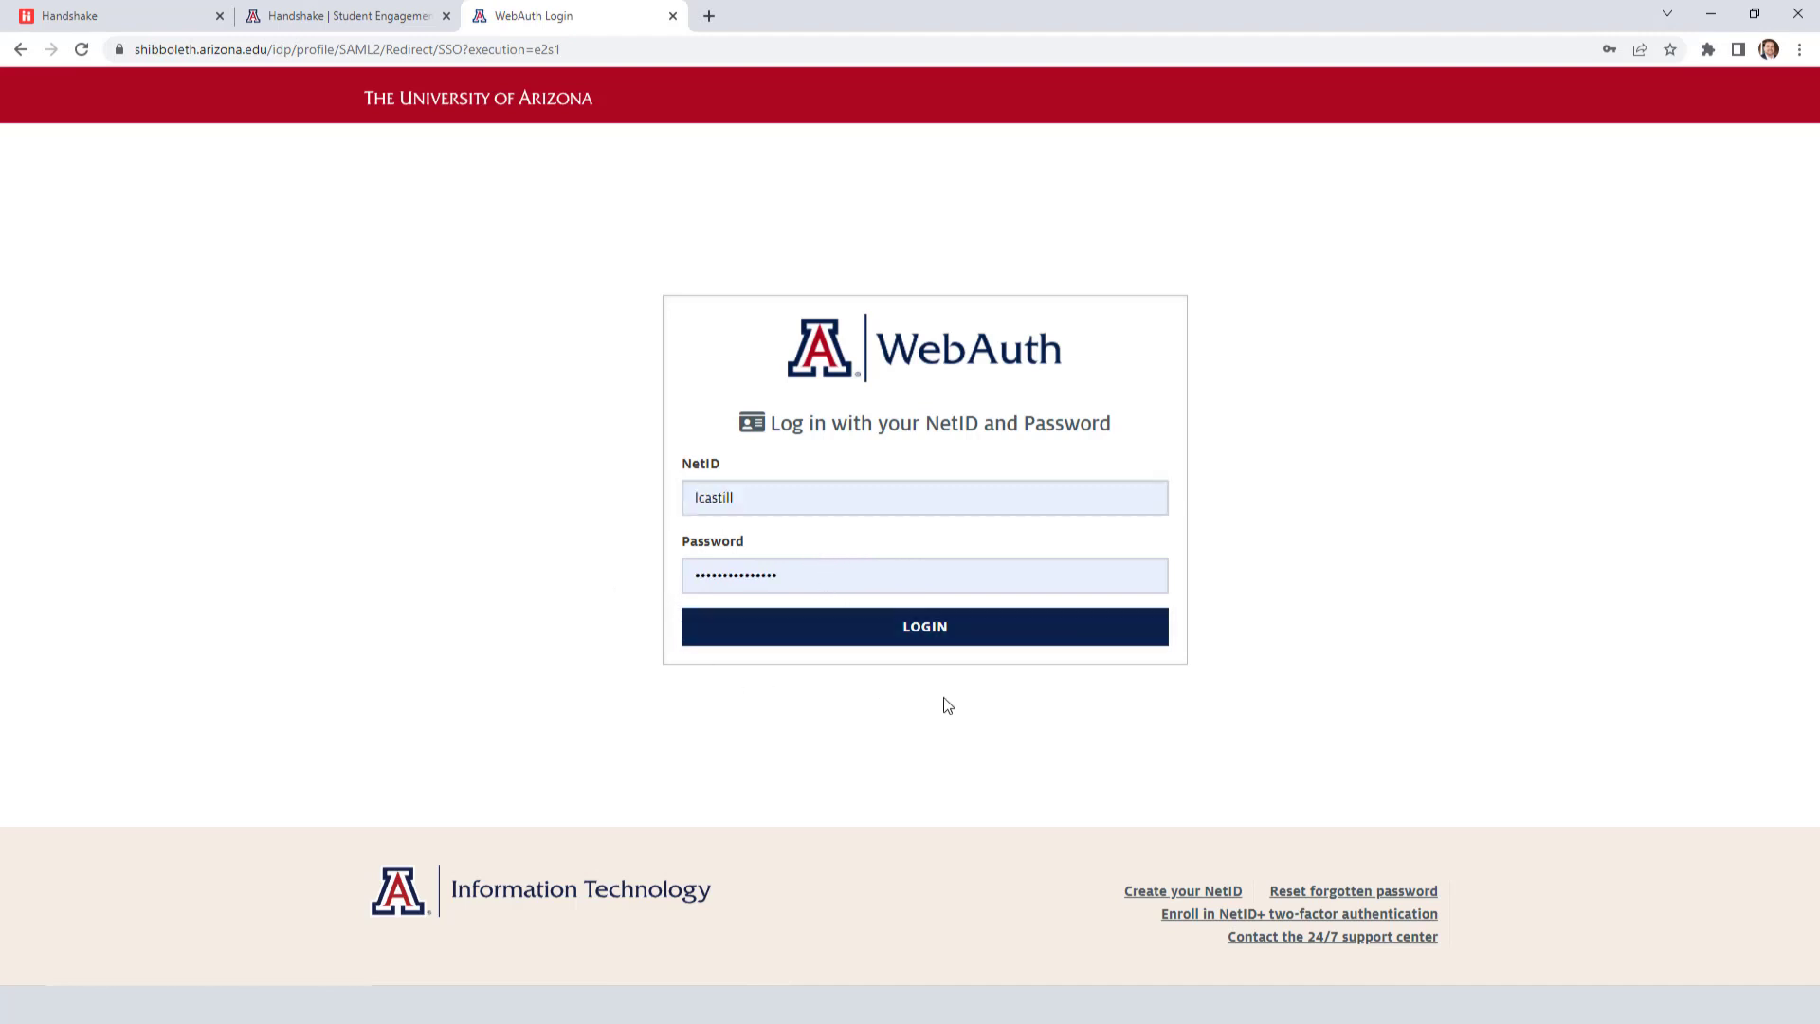
click(907, 634)
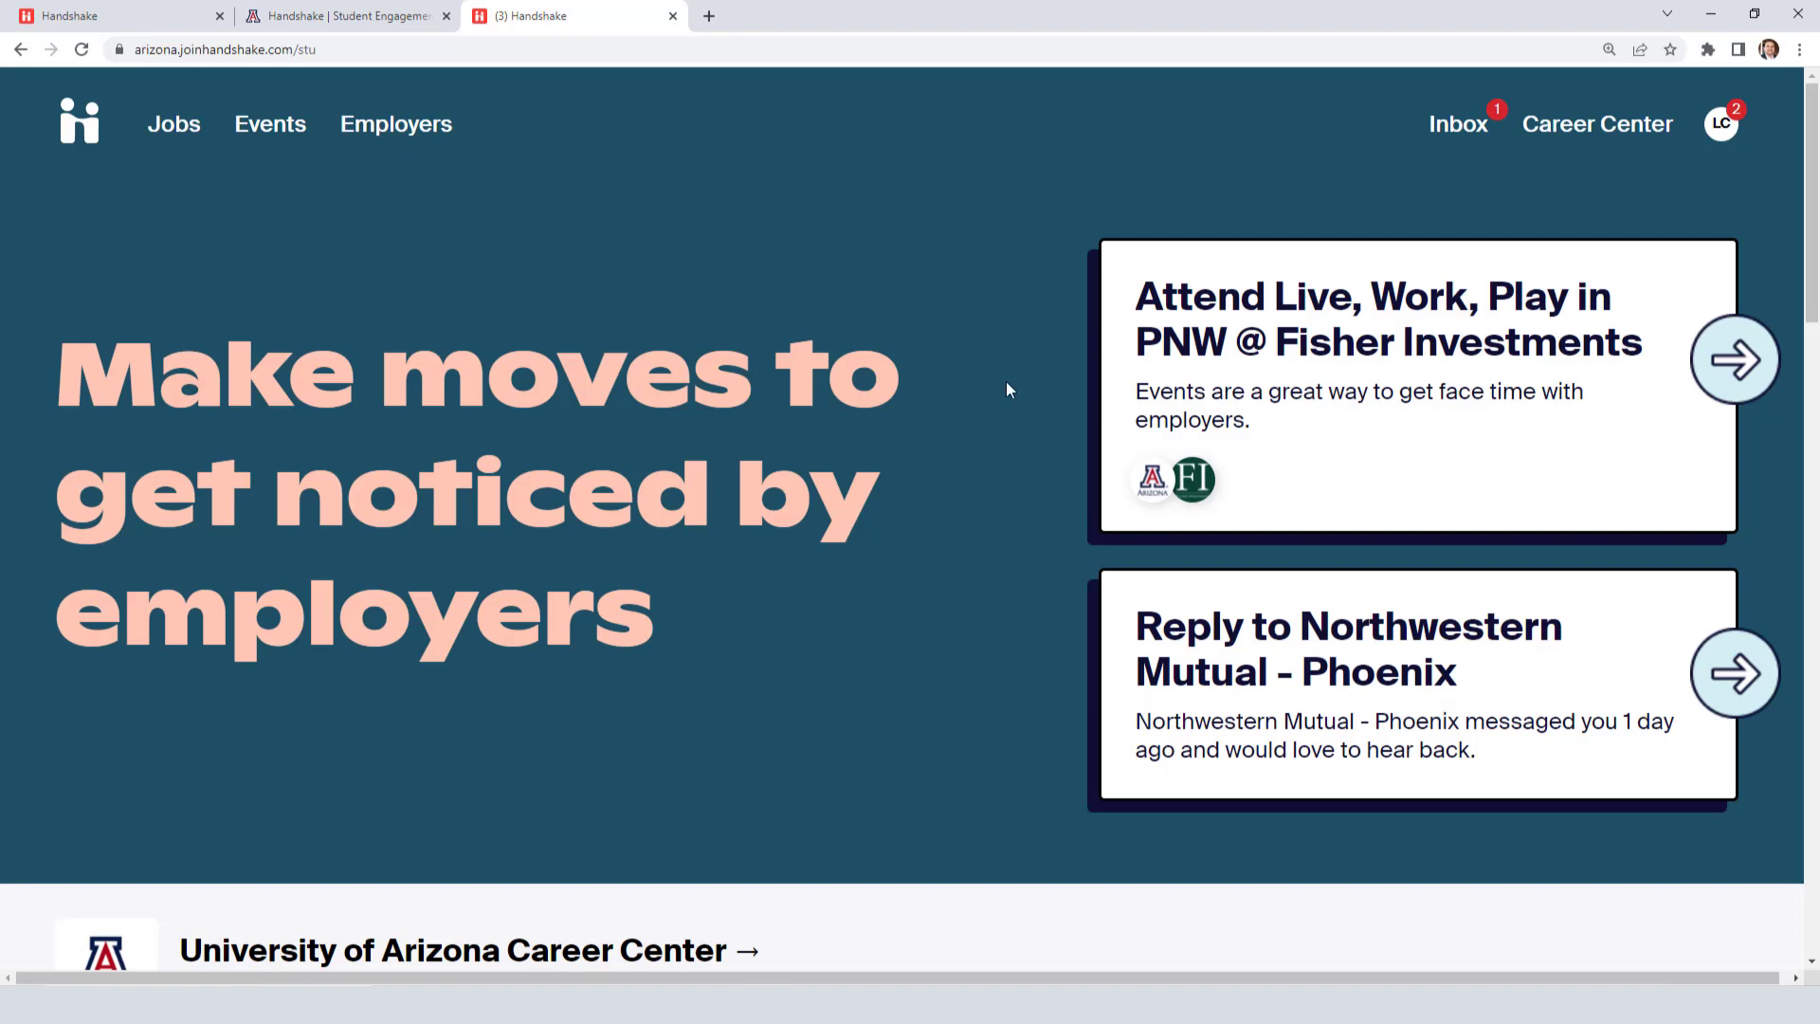
Step: Go to Jobs and apply the Full-time job filter
click(179, 133)
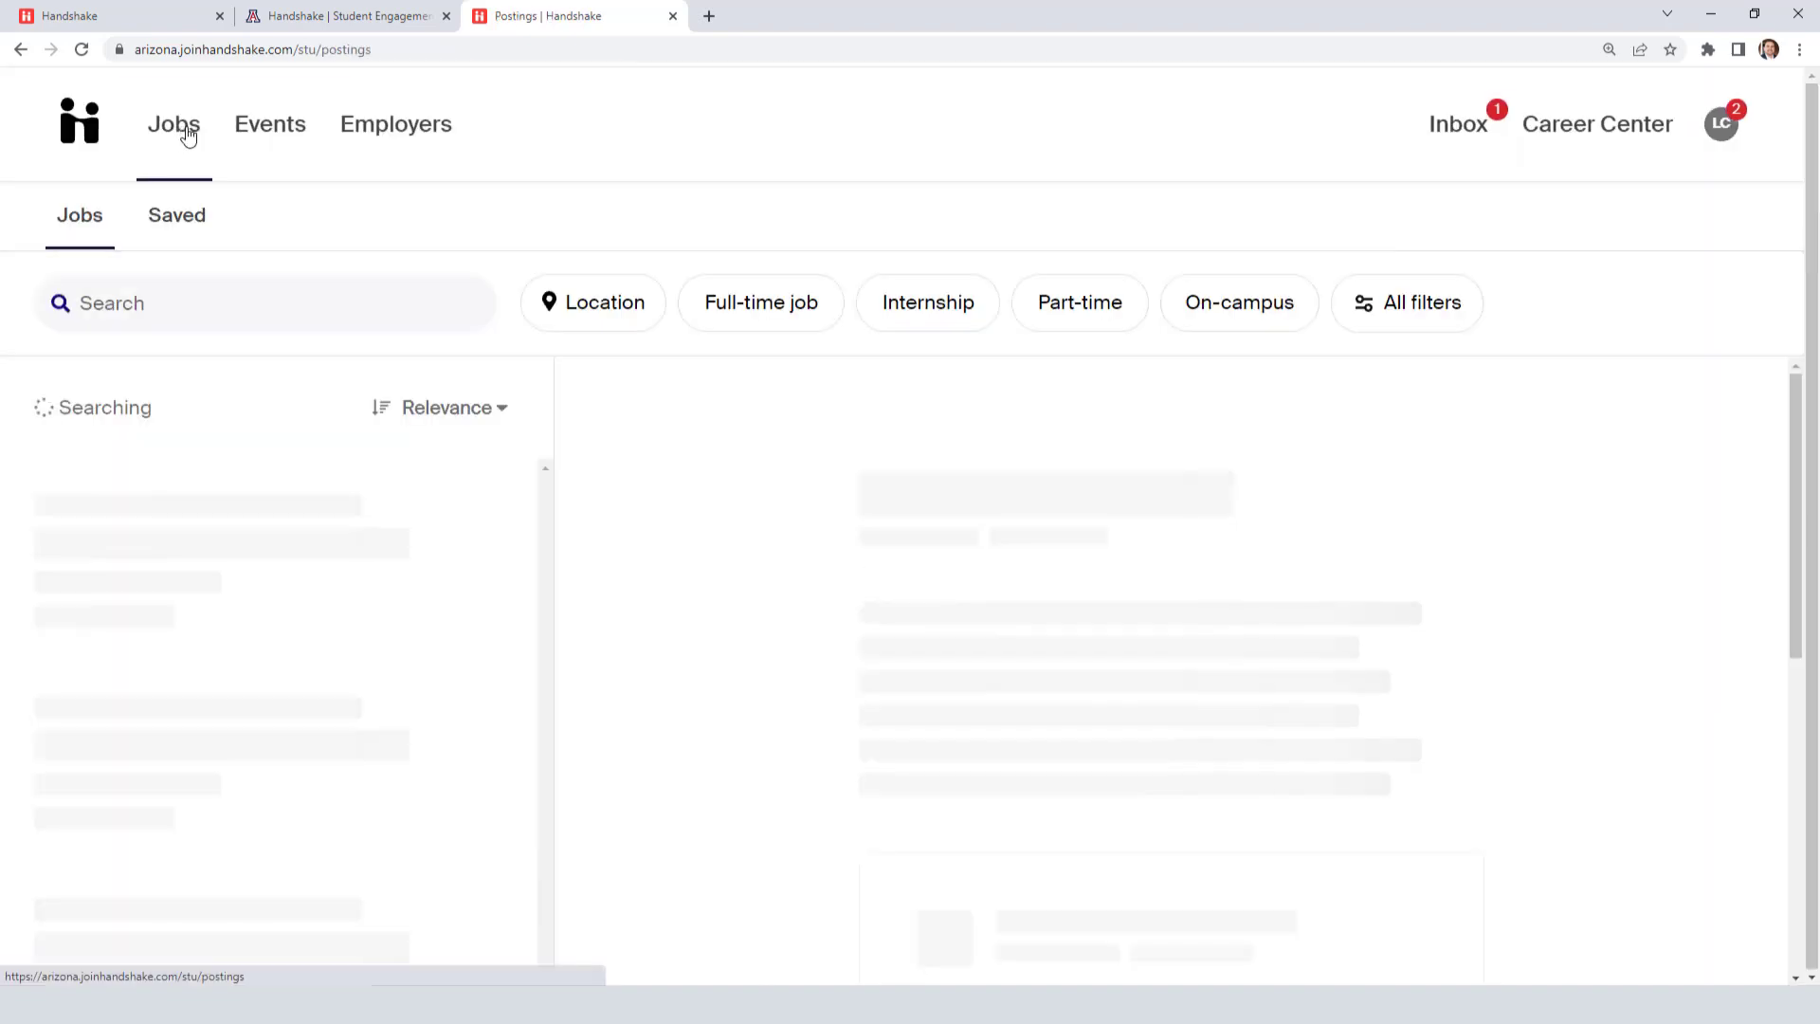
click(738, 309)
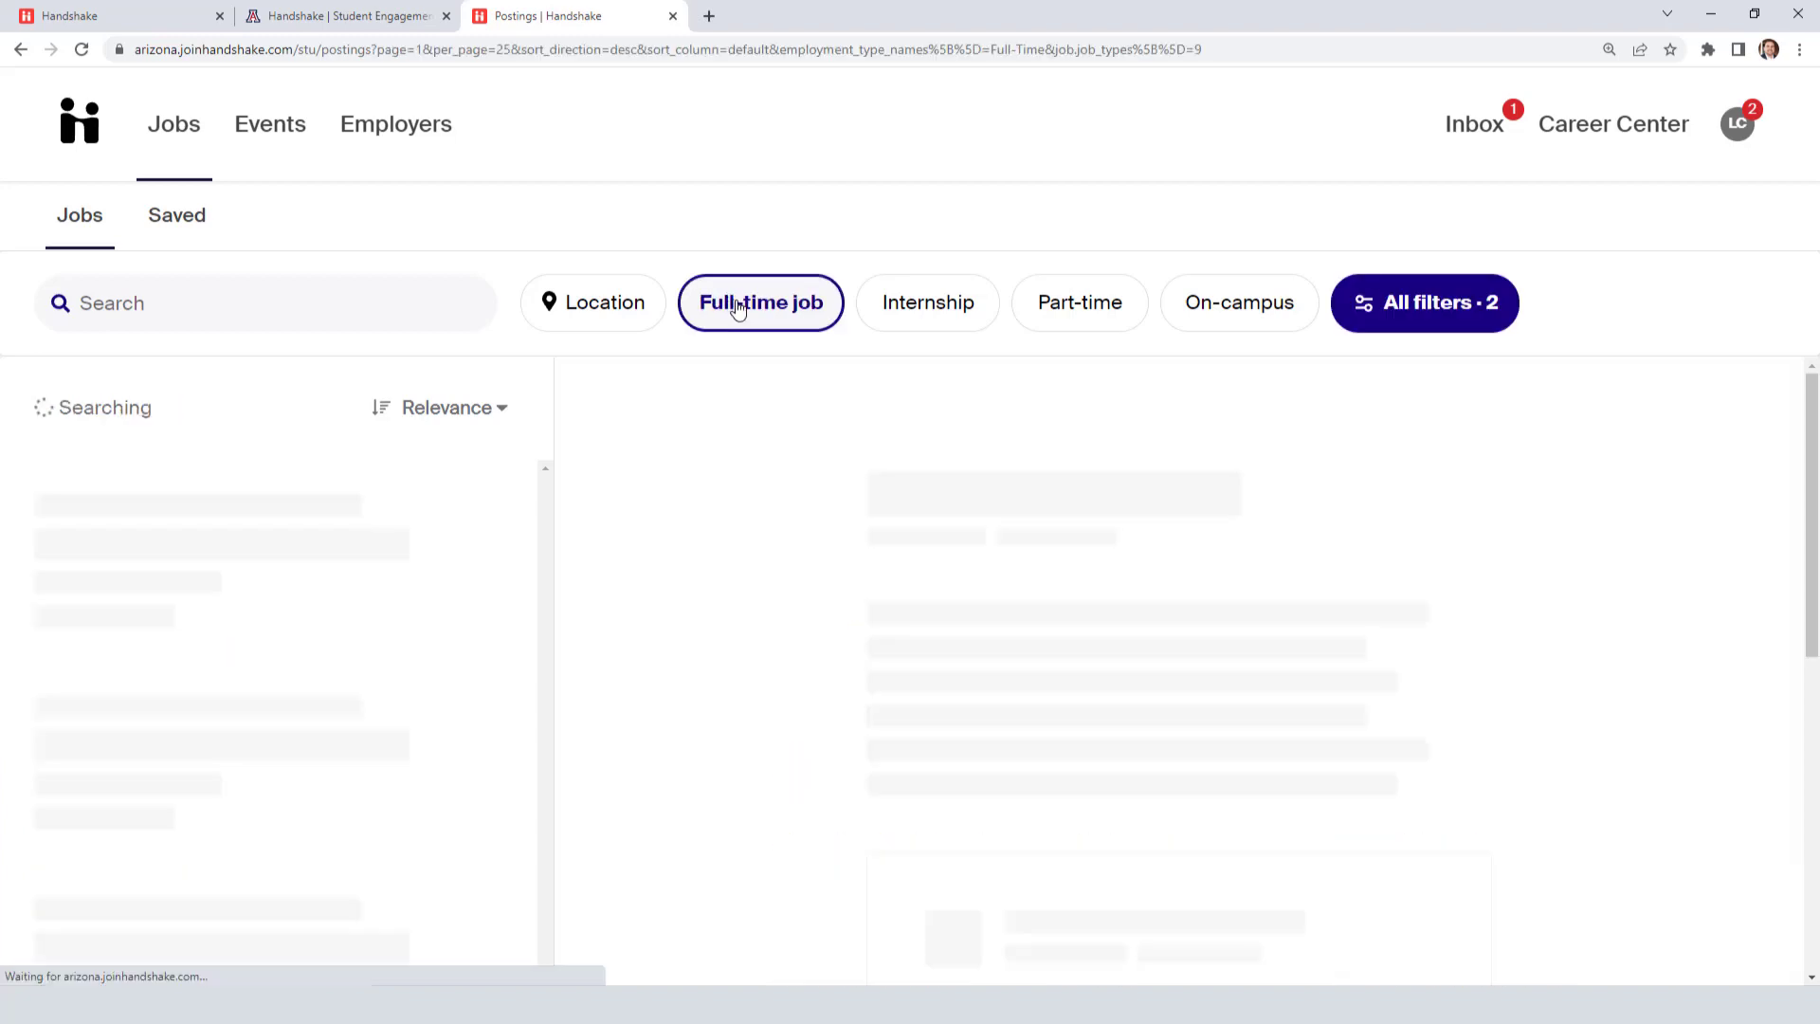
Step: Open All filters and browse the job type and job role options
click(1415, 313)
click(885, 447)
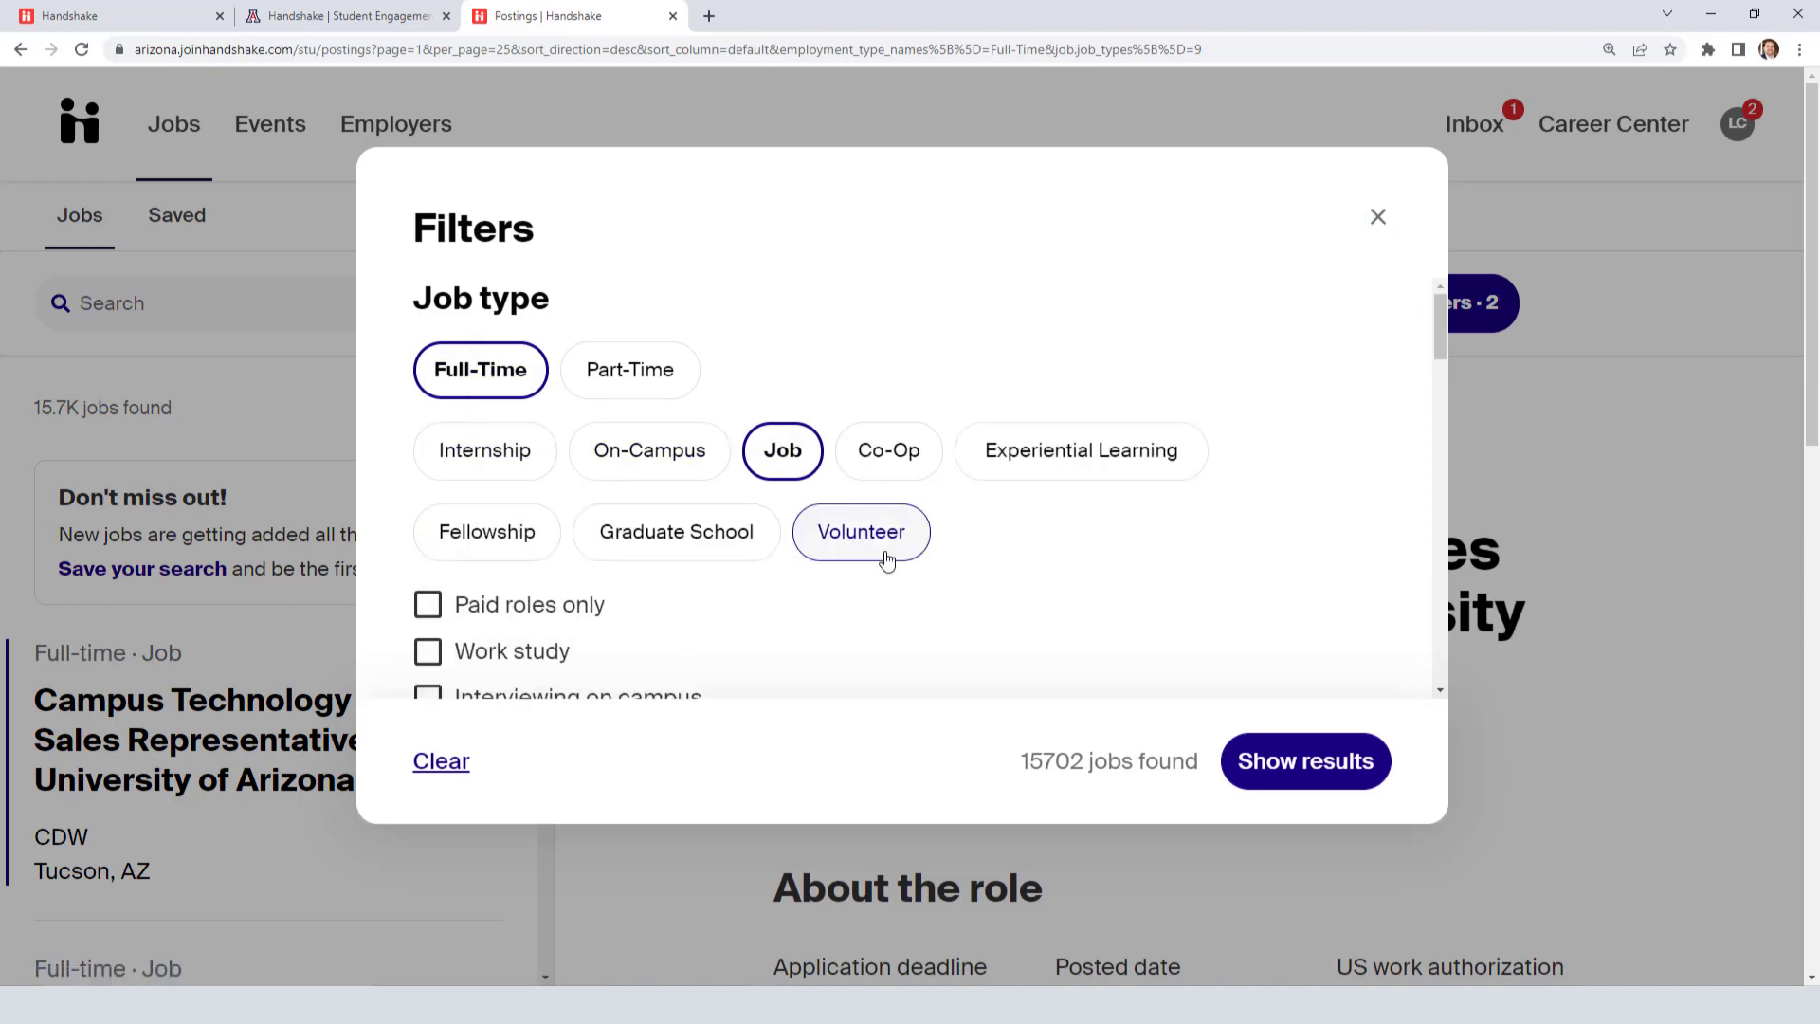
scroll(886, 552, down, 3)
scroll(887, 540, down, 5)
scroll(853, 479, up, 1)
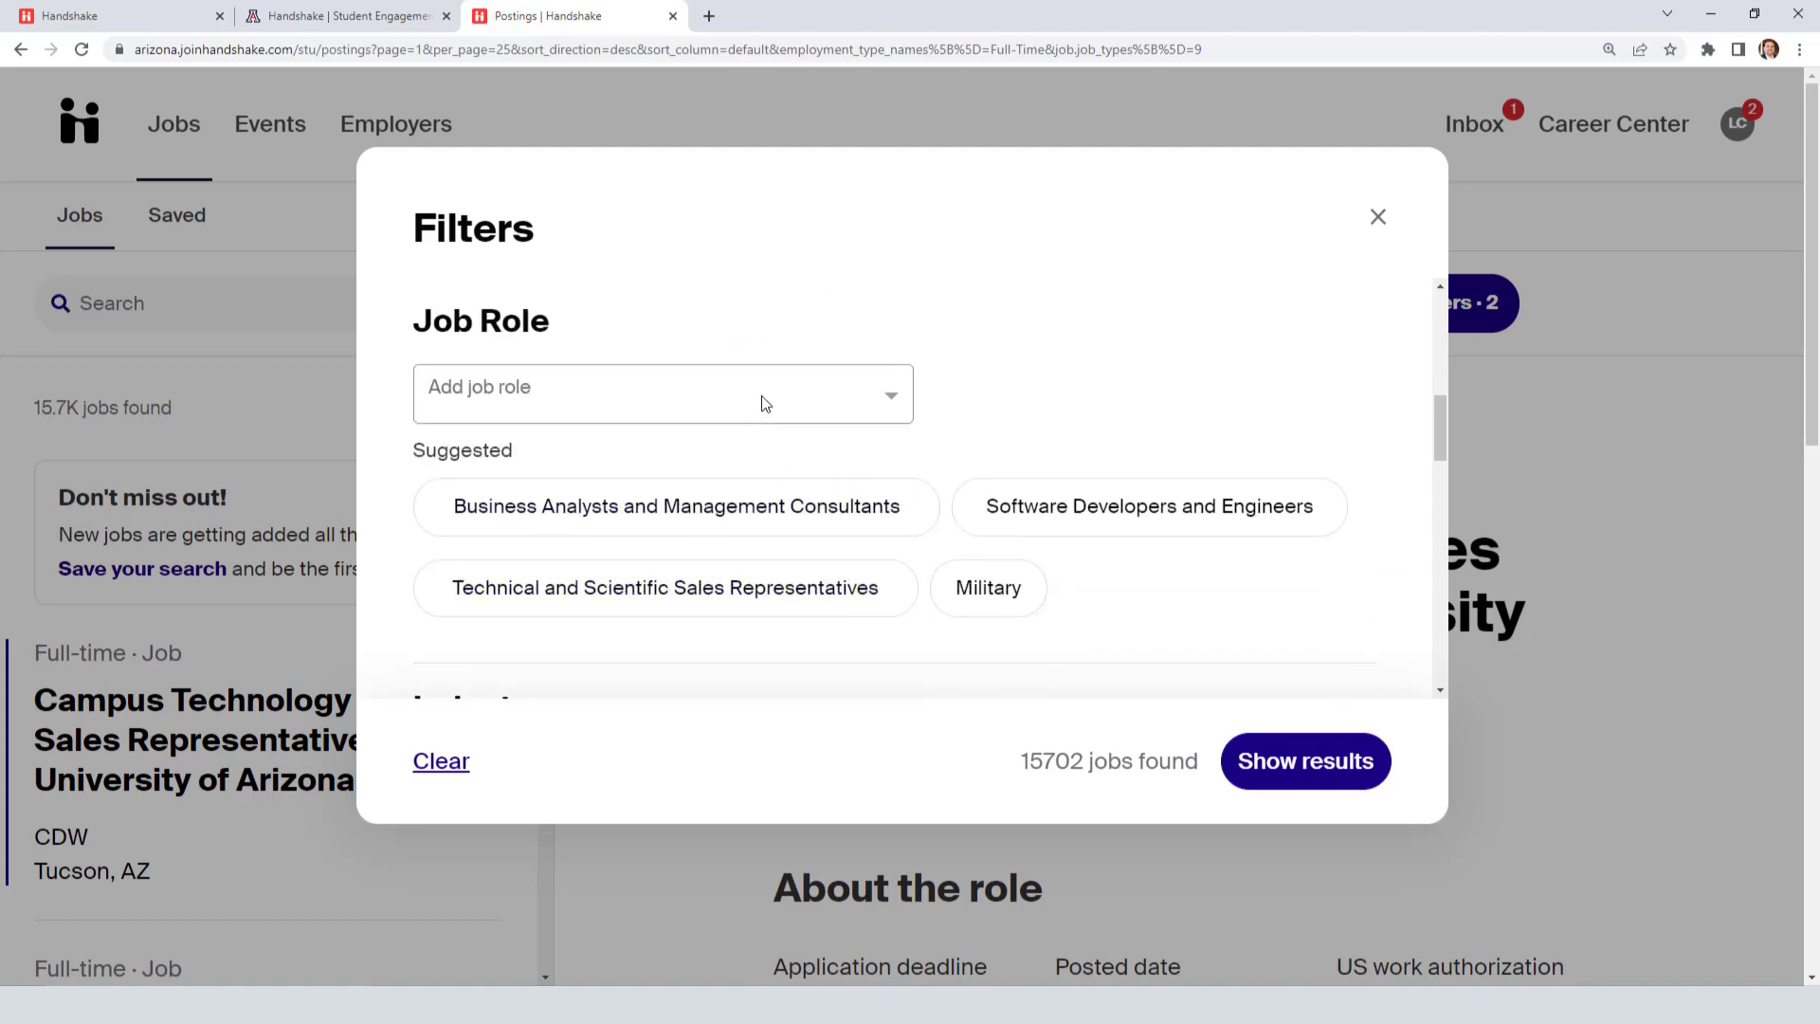
click(766, 404)
scroll(813, 434, up, 1)
scroll(964, 458, down, 2)
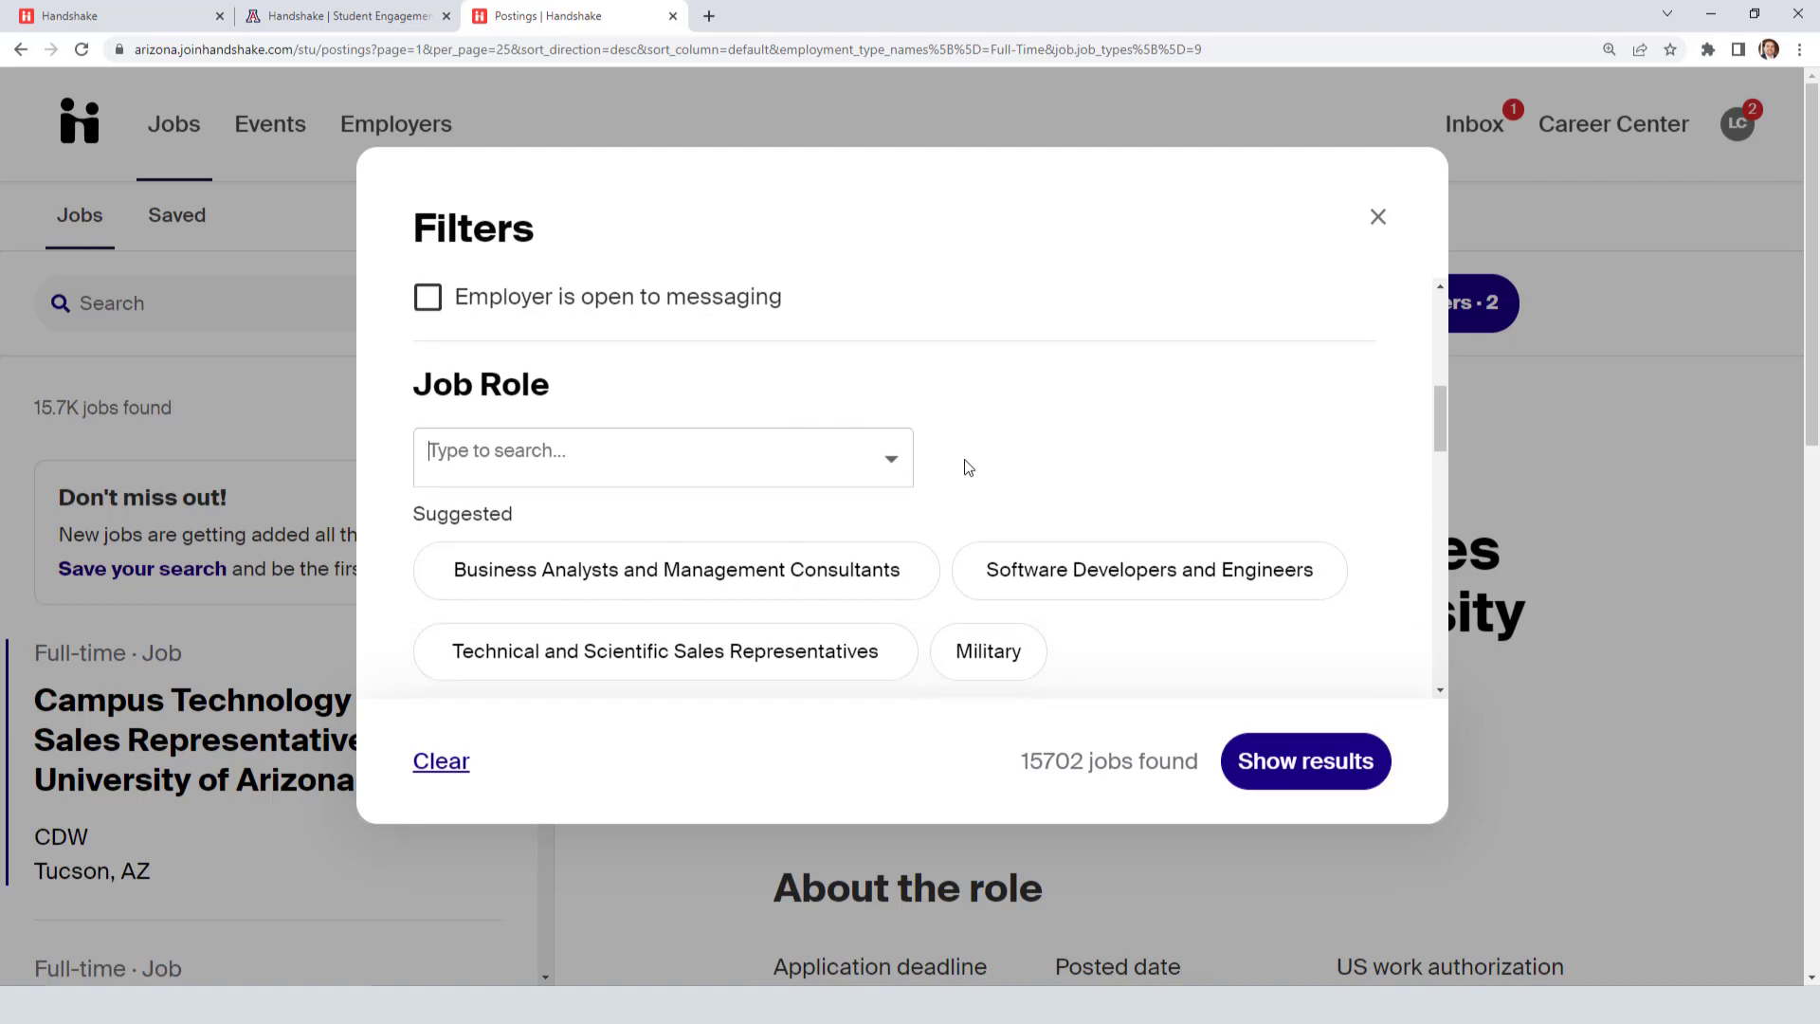
scroll(999, 492, up, 1)
scroll(1039, 492, down, 2)
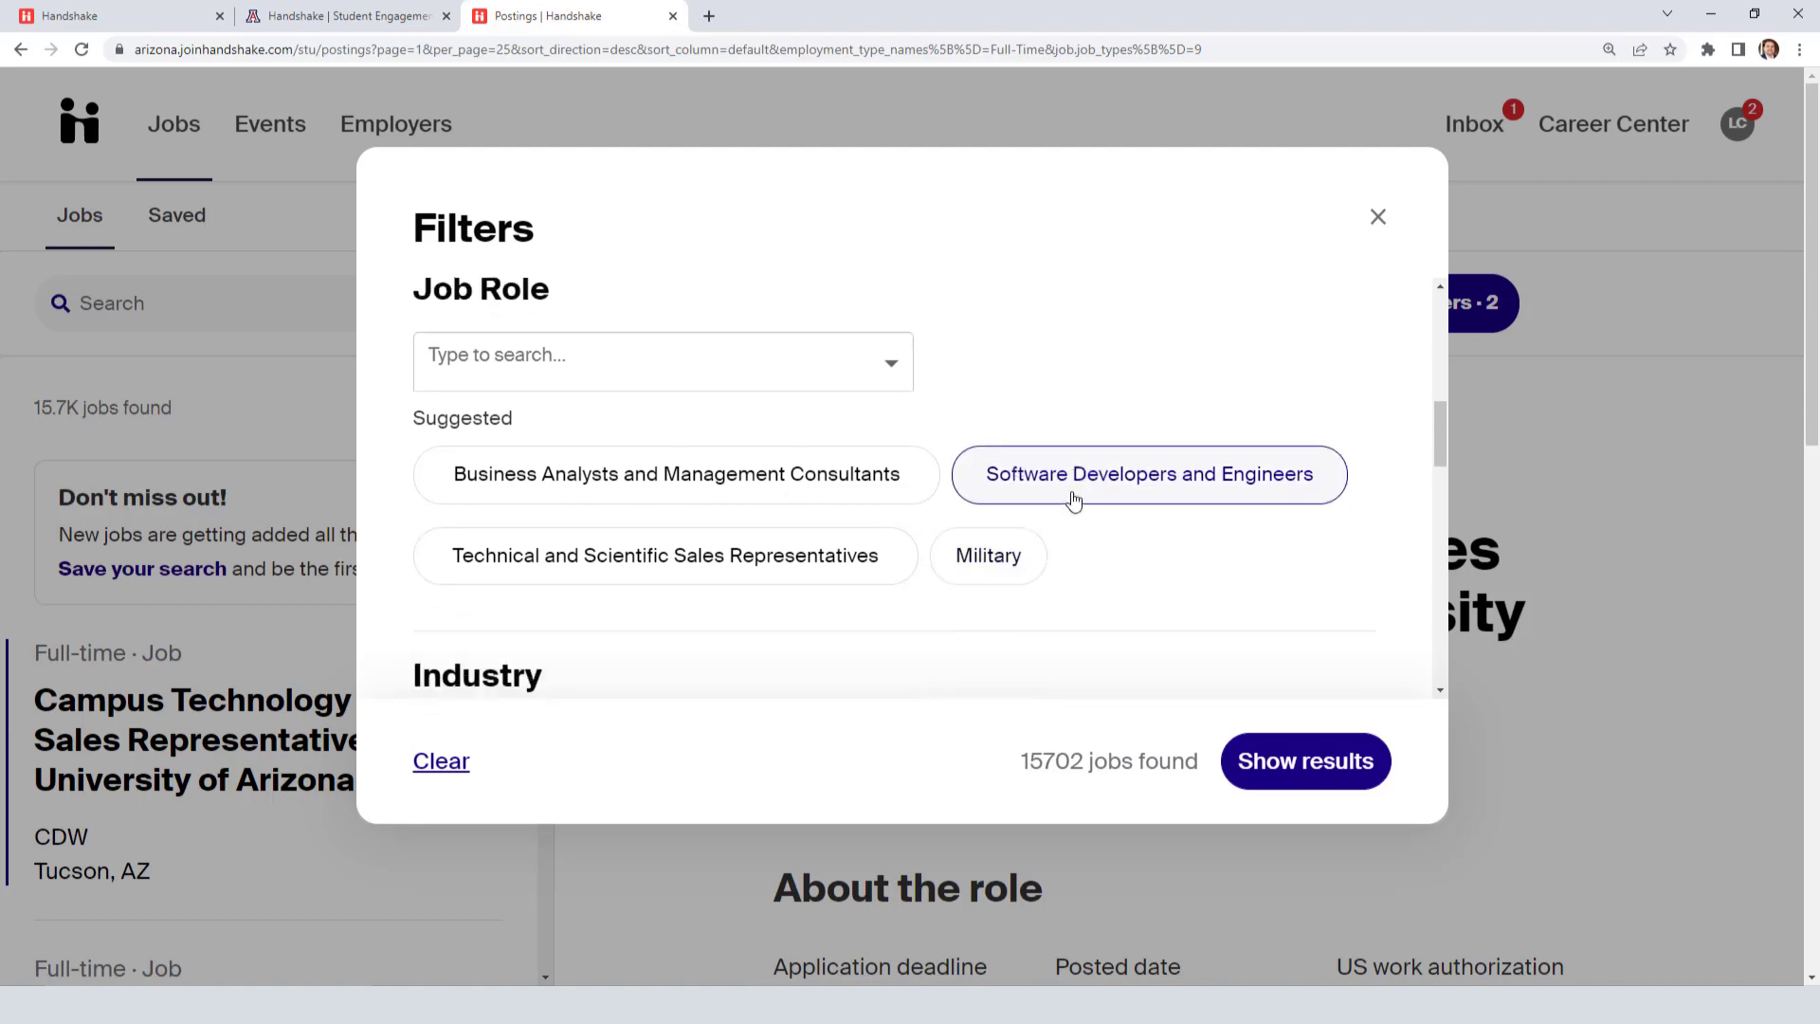
scroll(1021, 471, down, 2)
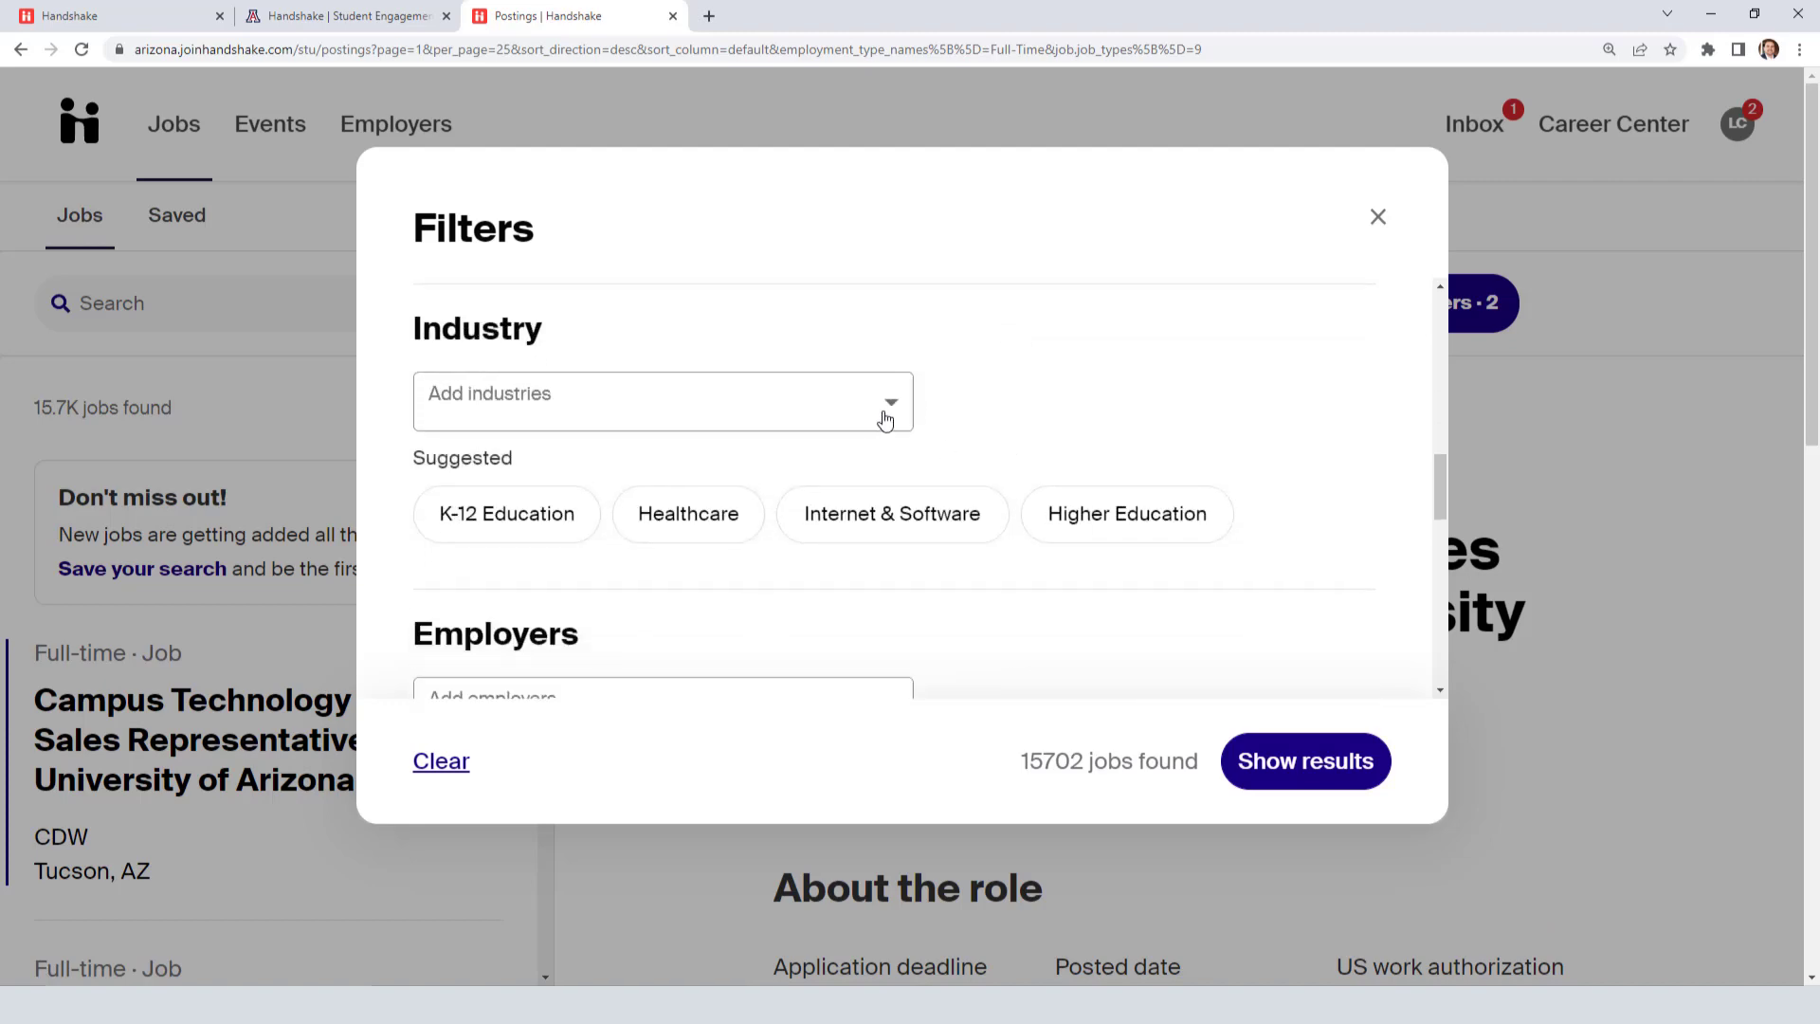
scroll(972, 386, down, 4)
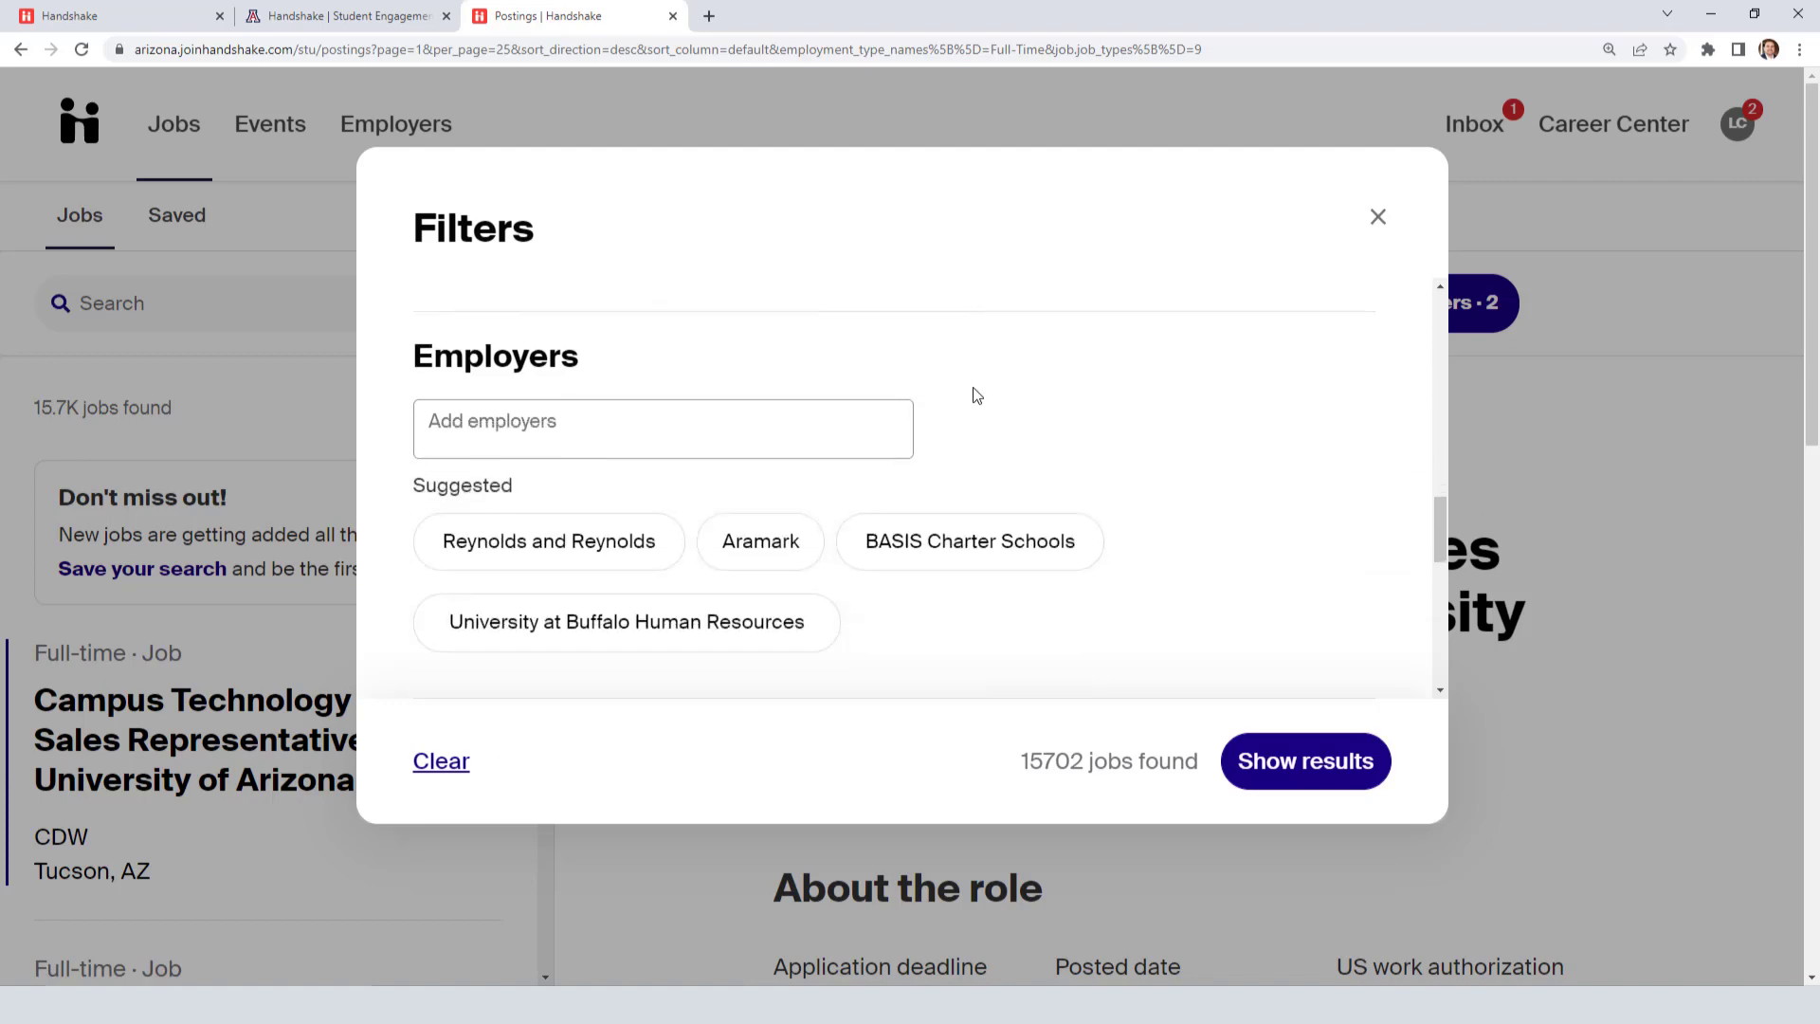
scroll(796, 348, up, 2)
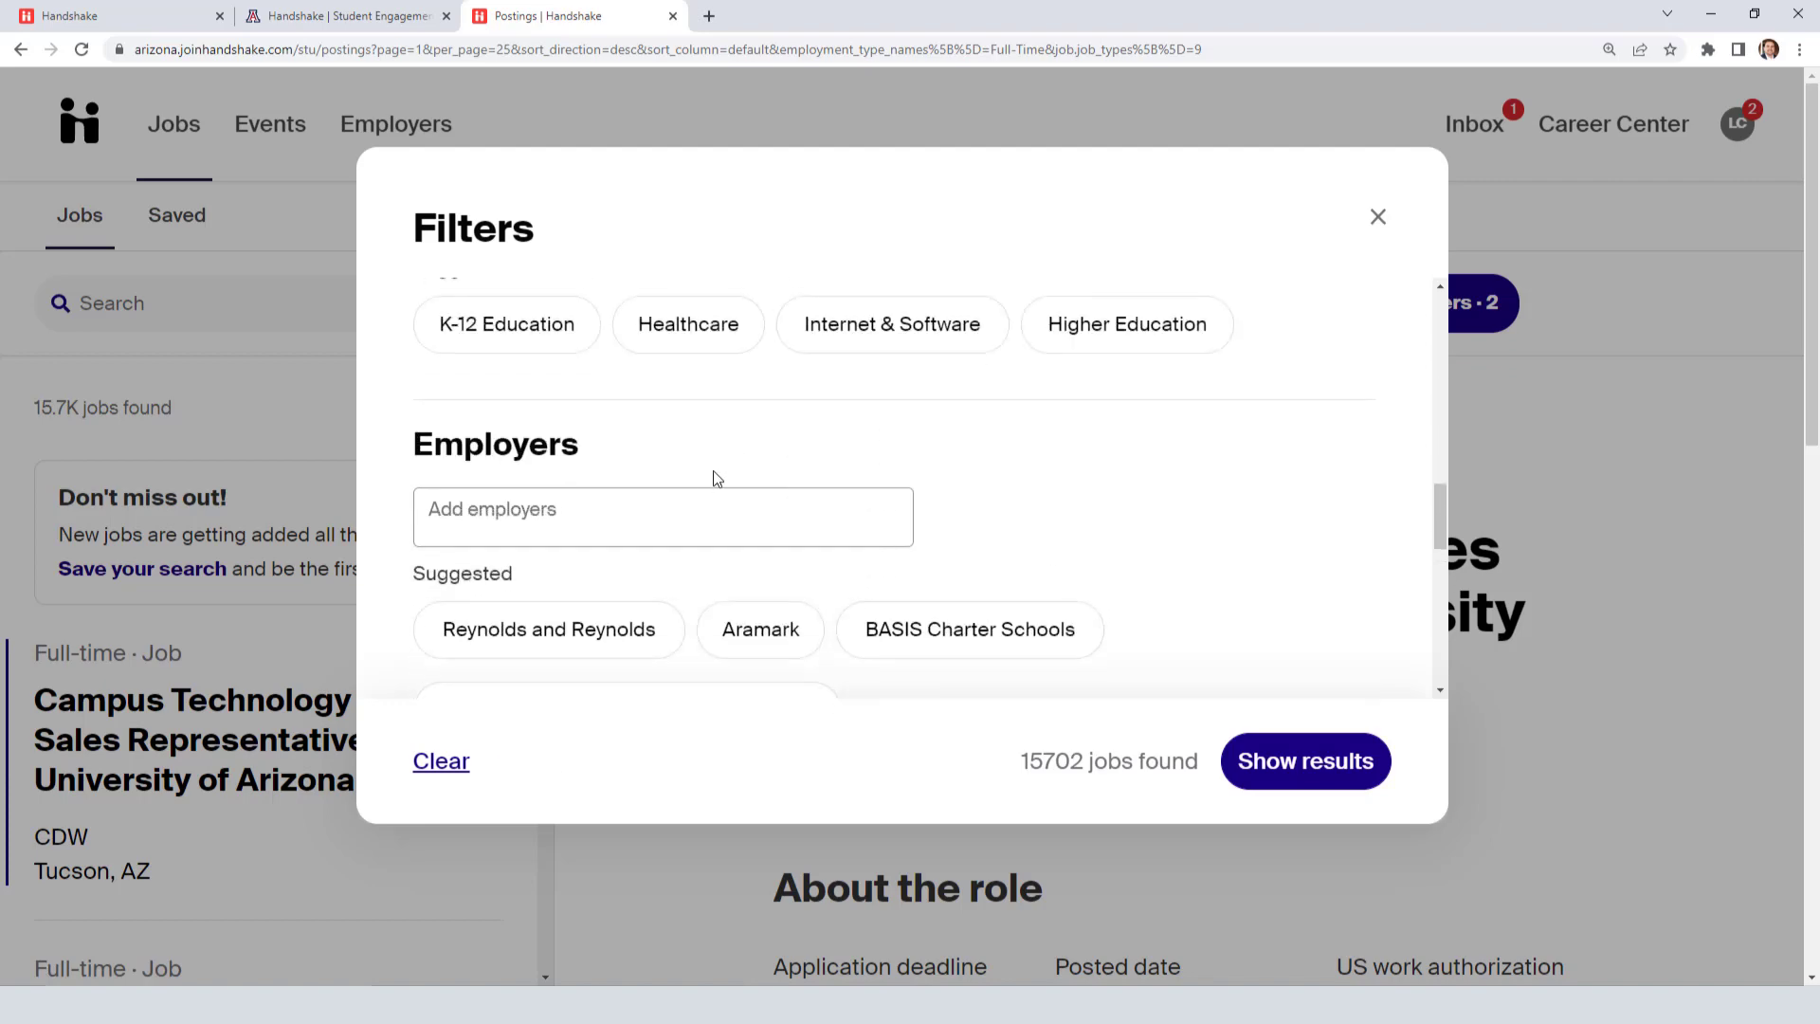
scroll(749, 516, down, 6)
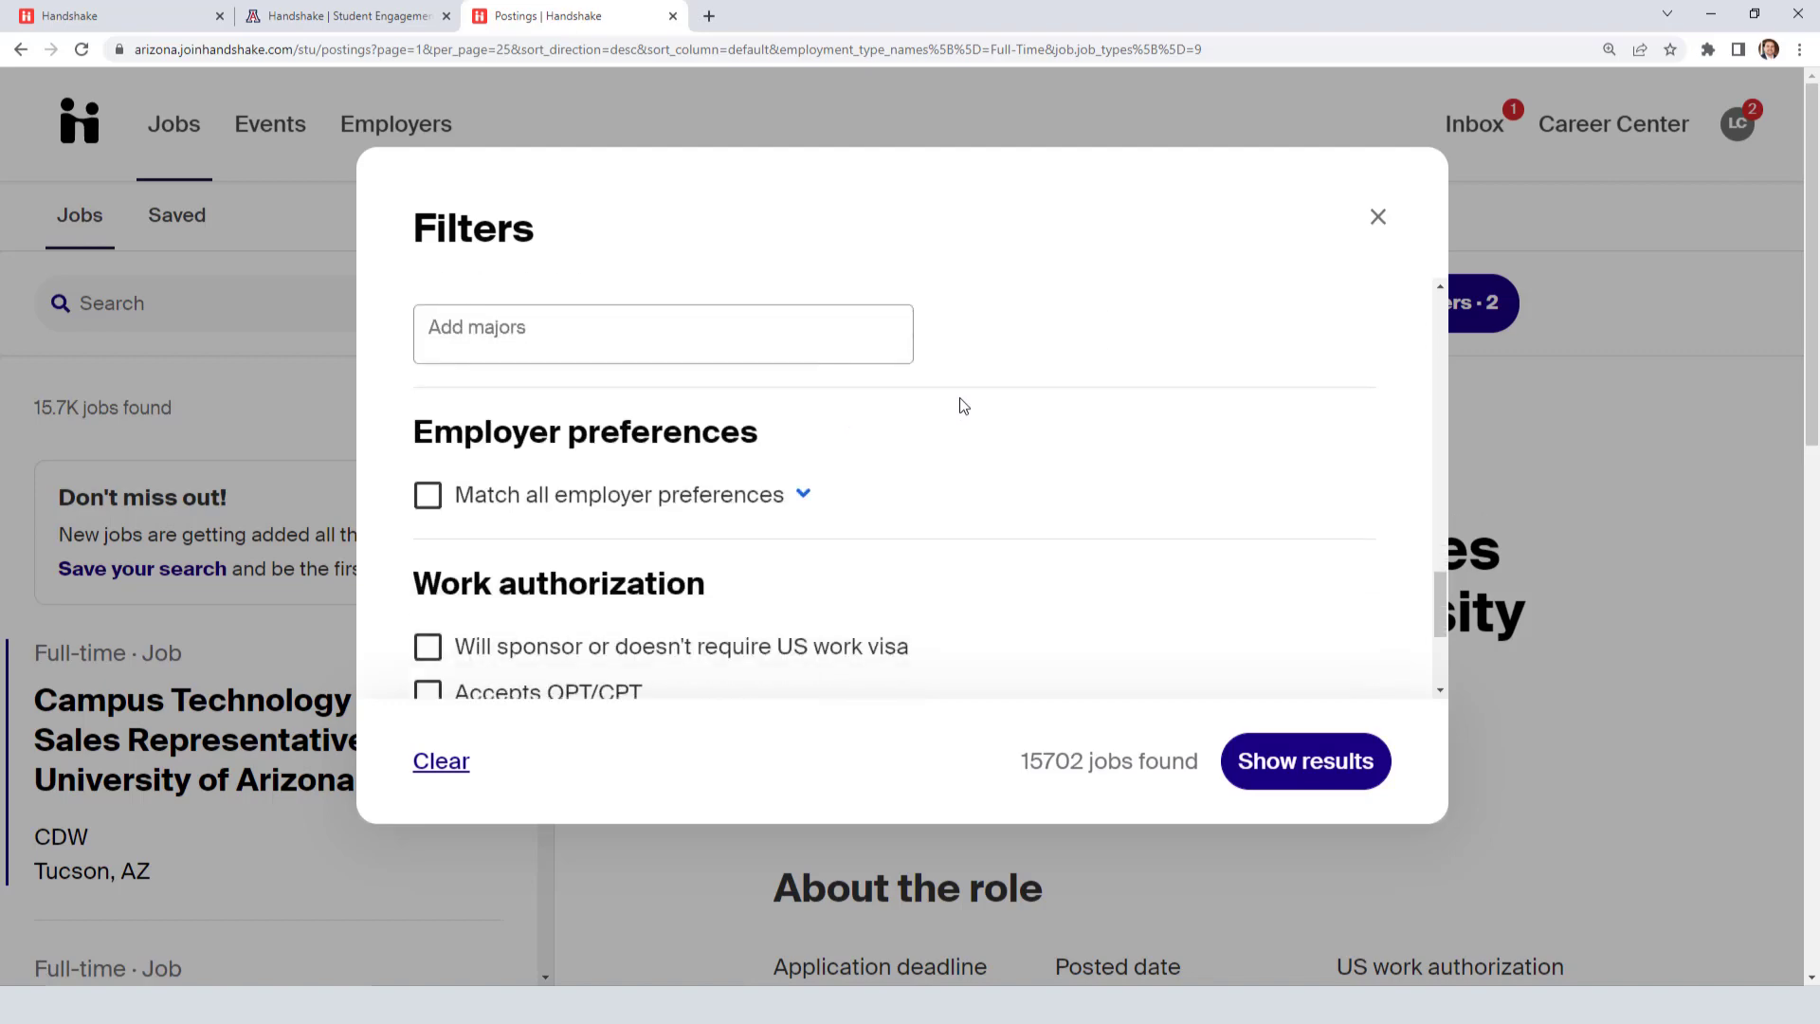
scroll(960, 406, down, 1)
scroll(758, 440, down, 1)
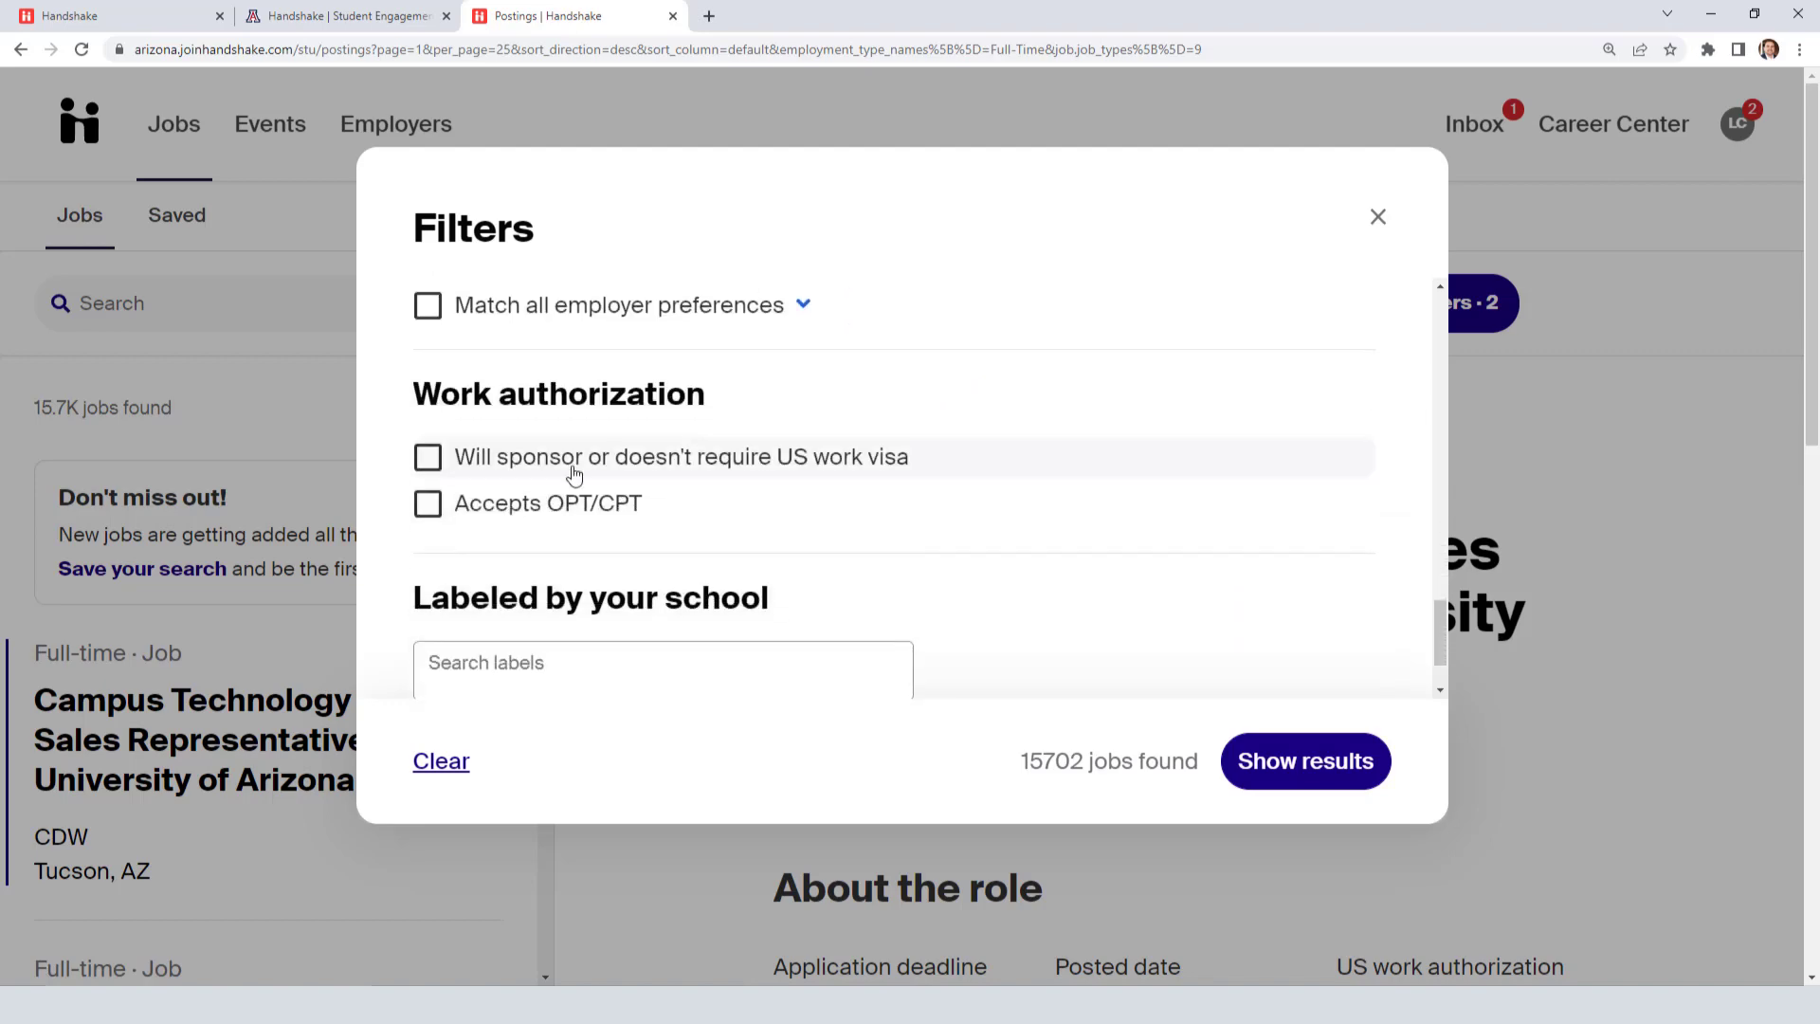
Step: Under Work authorization keep only Accepts OPT/CPT checked and show the 2805 results
click(427, 459)
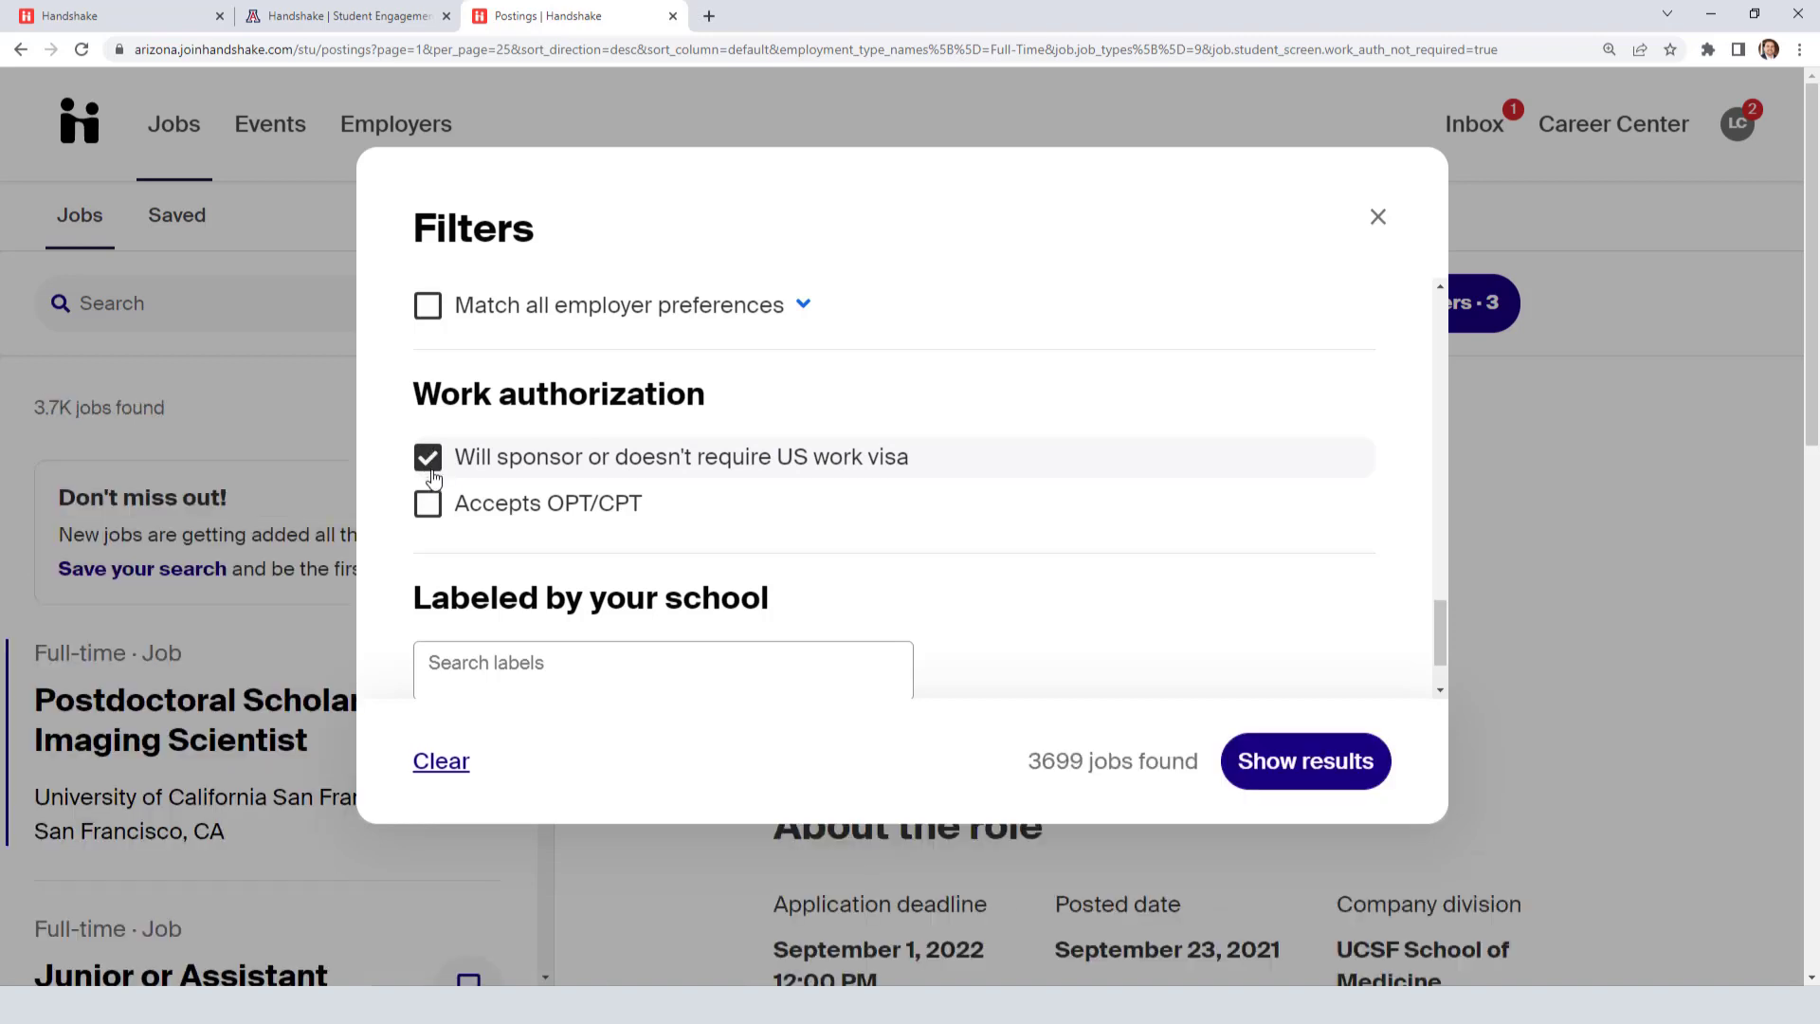
click(427, 507)
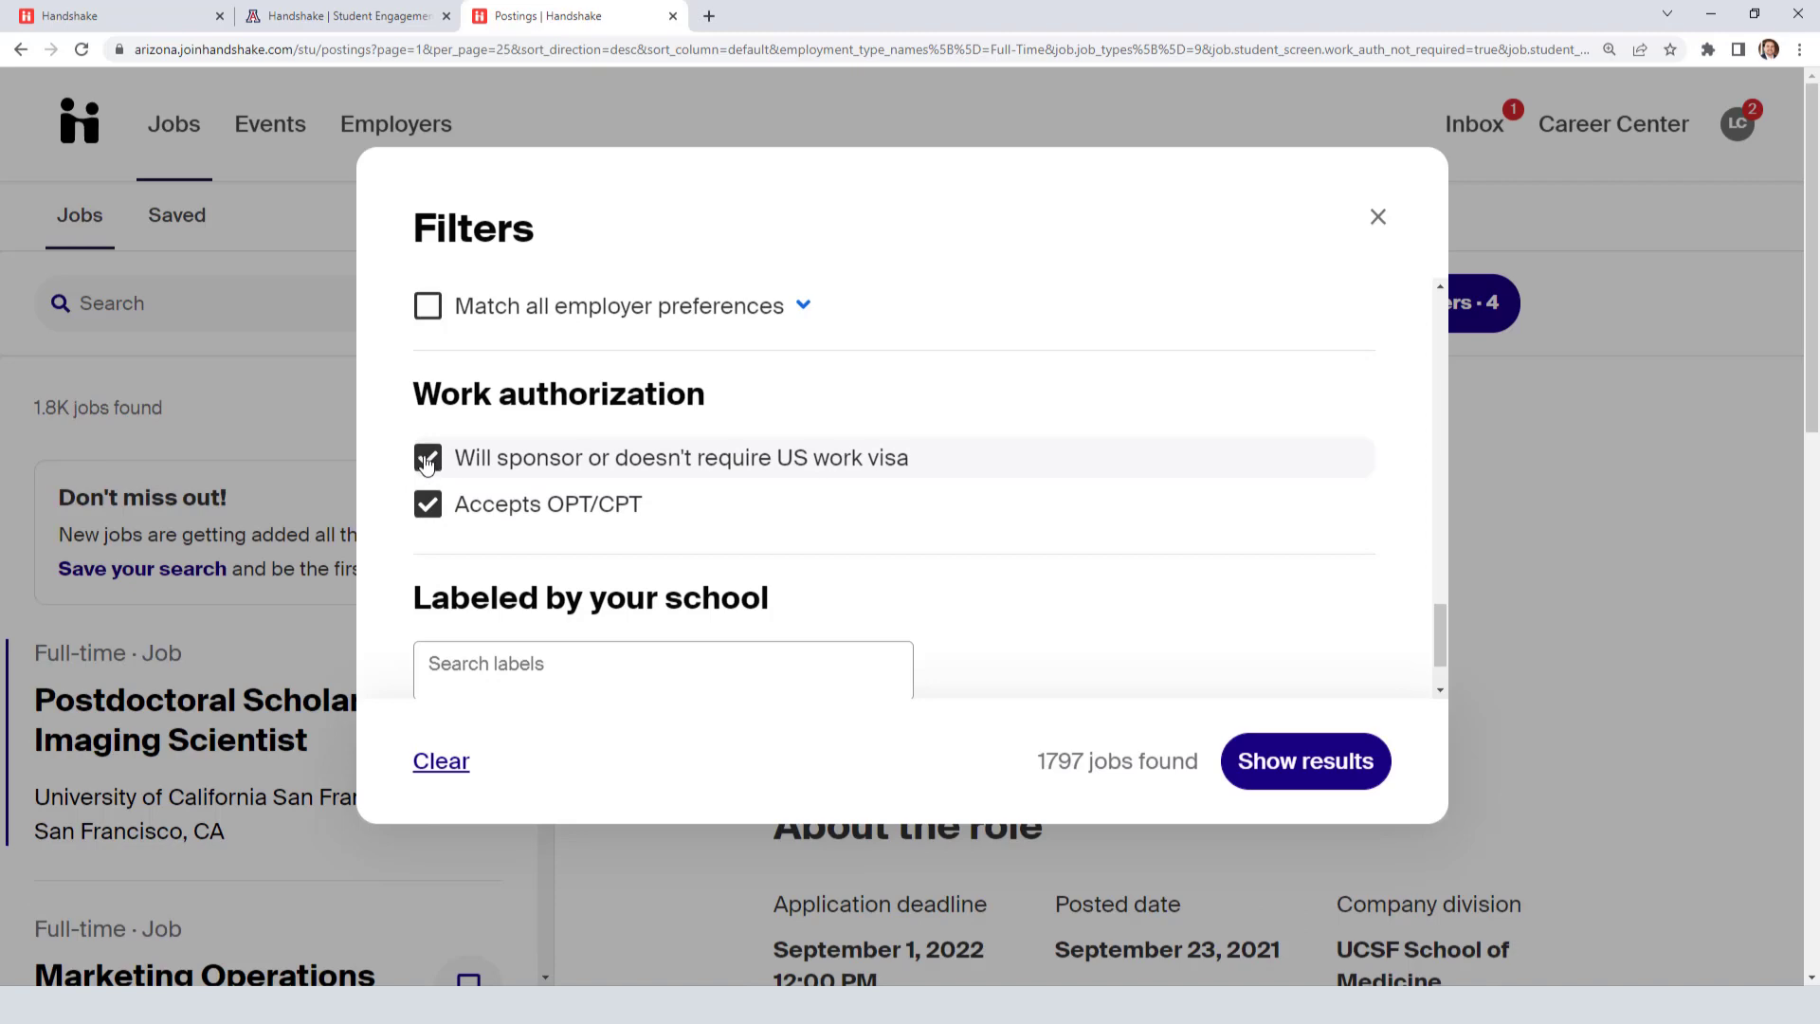
click(427, 461)
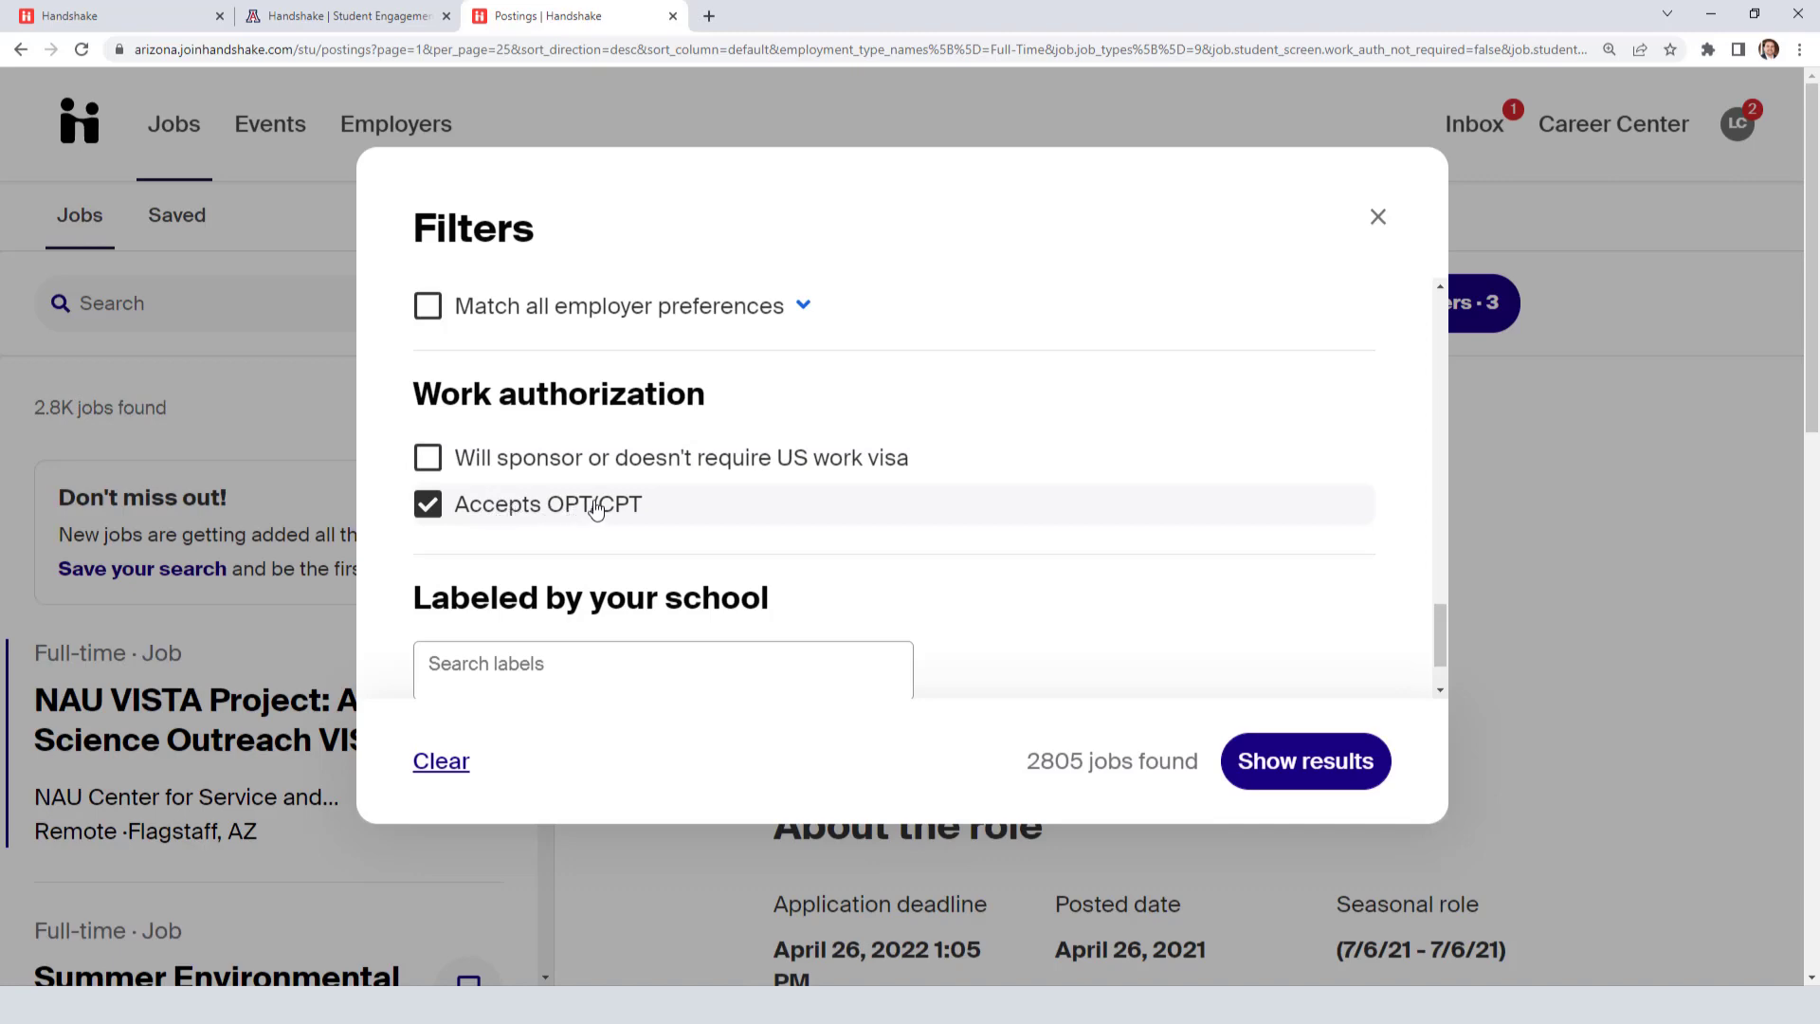
drag(1030, 763, 1197, 757)
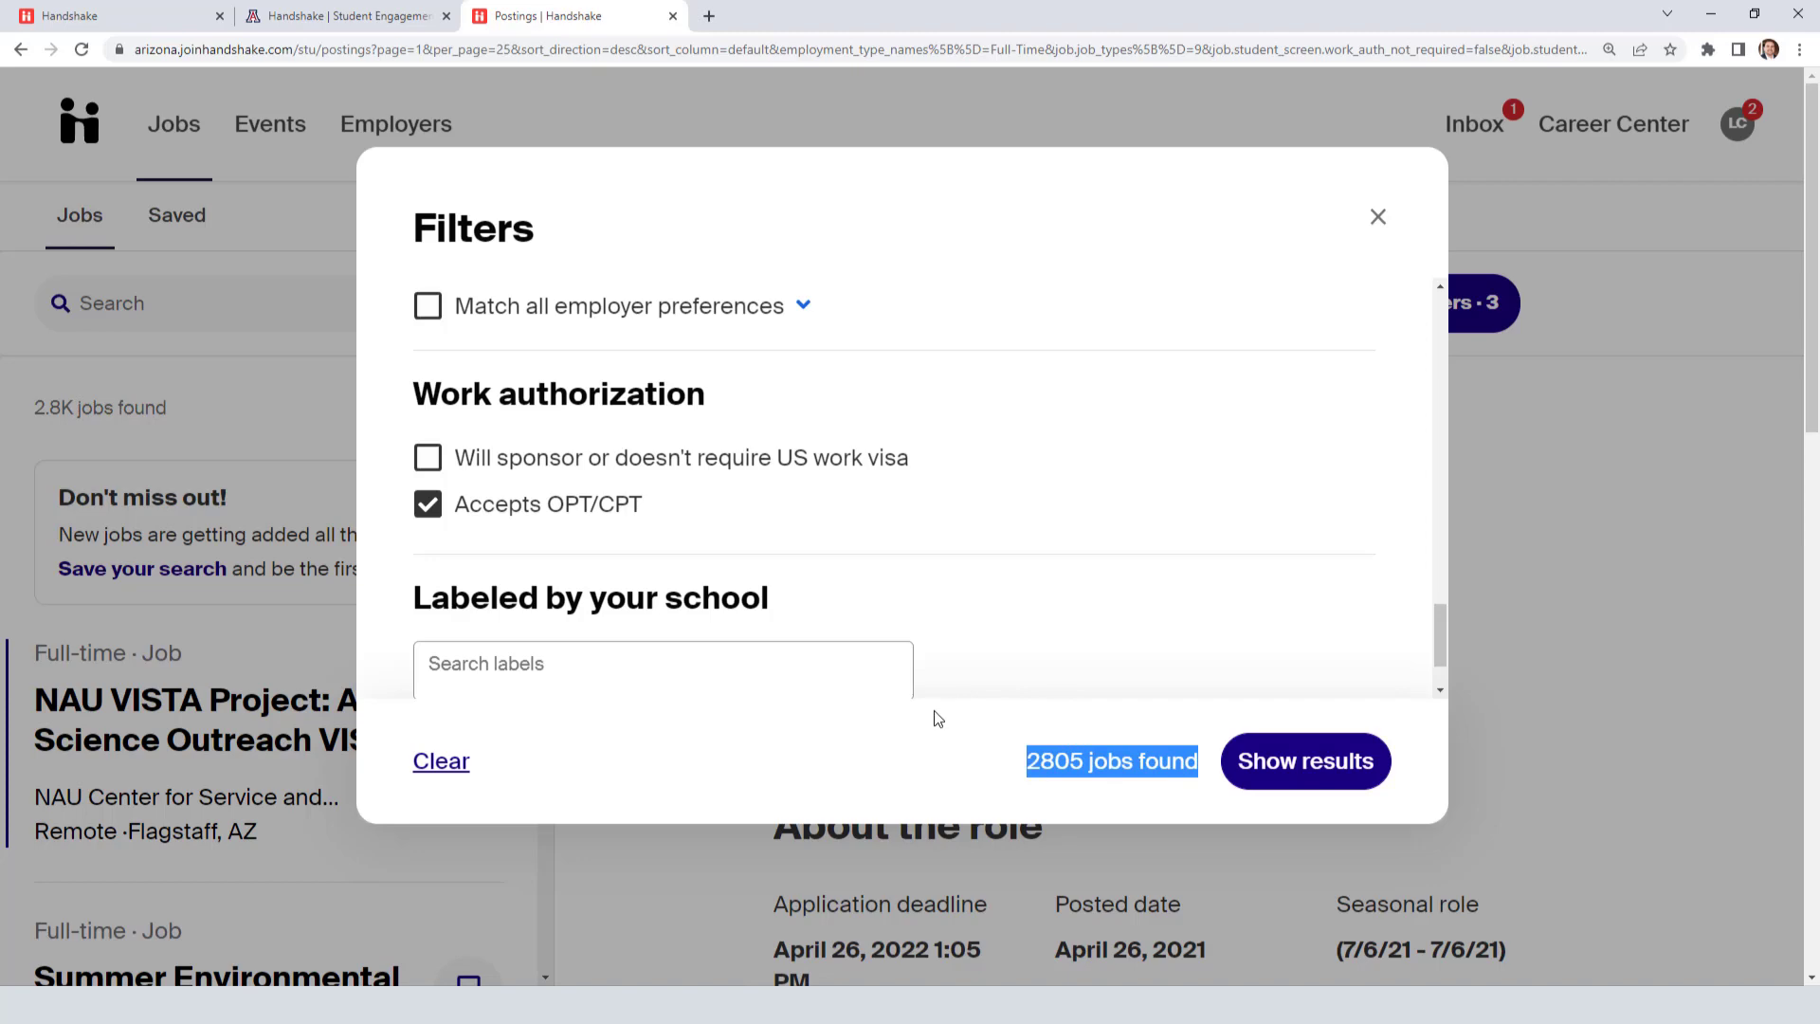
click(1652, 716)
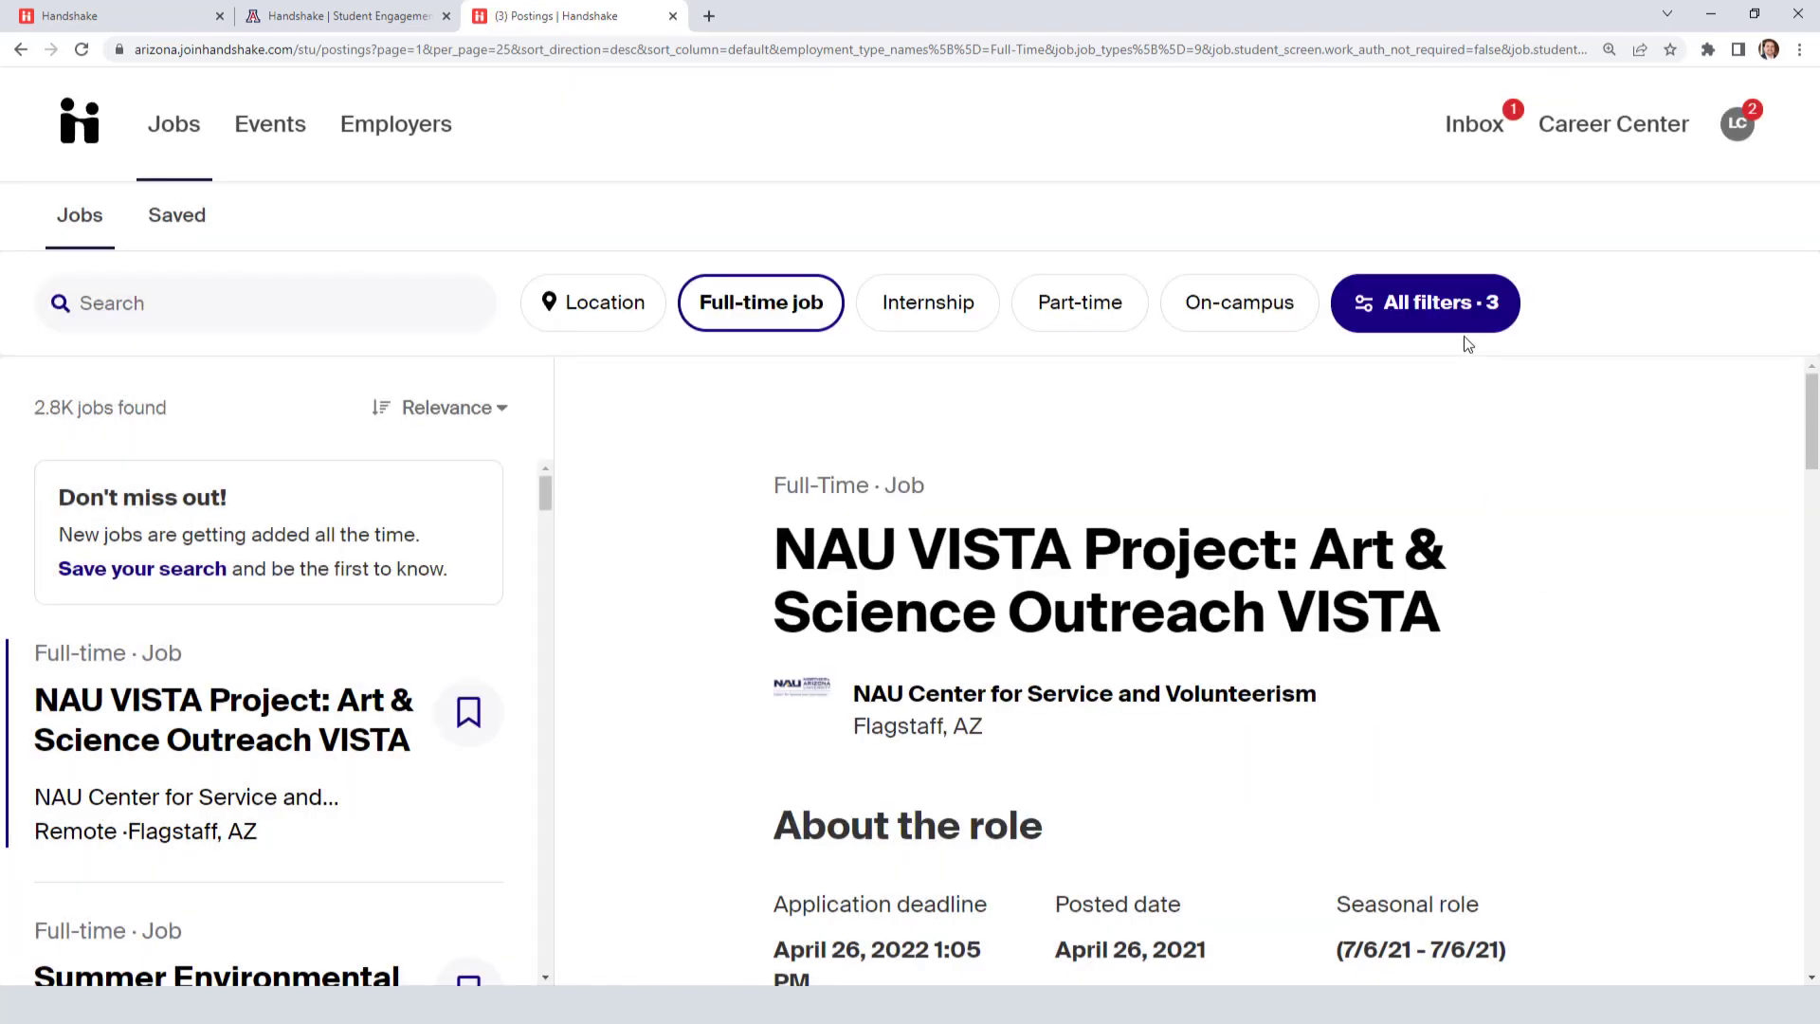
Step: Reopen and close All filters, then scroll through the job postings
click(1433, 302)
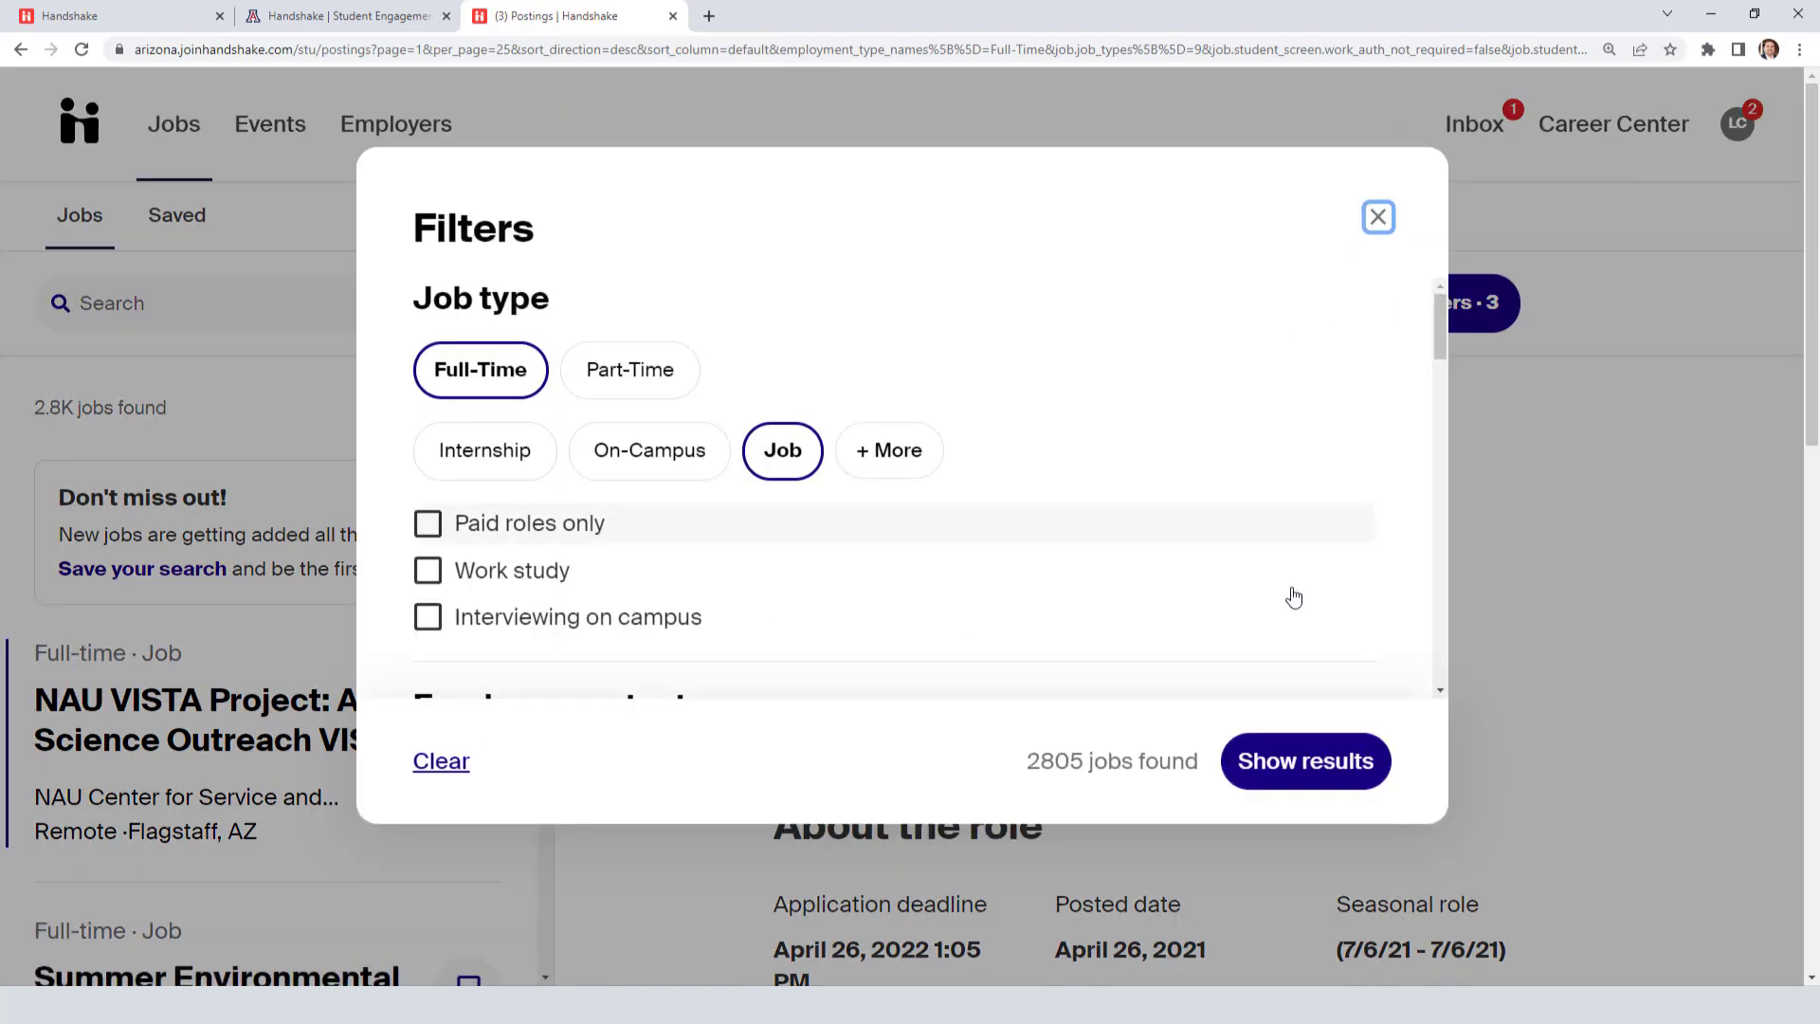
click(1294, 758)
scroll(1548, 512, down, 10)
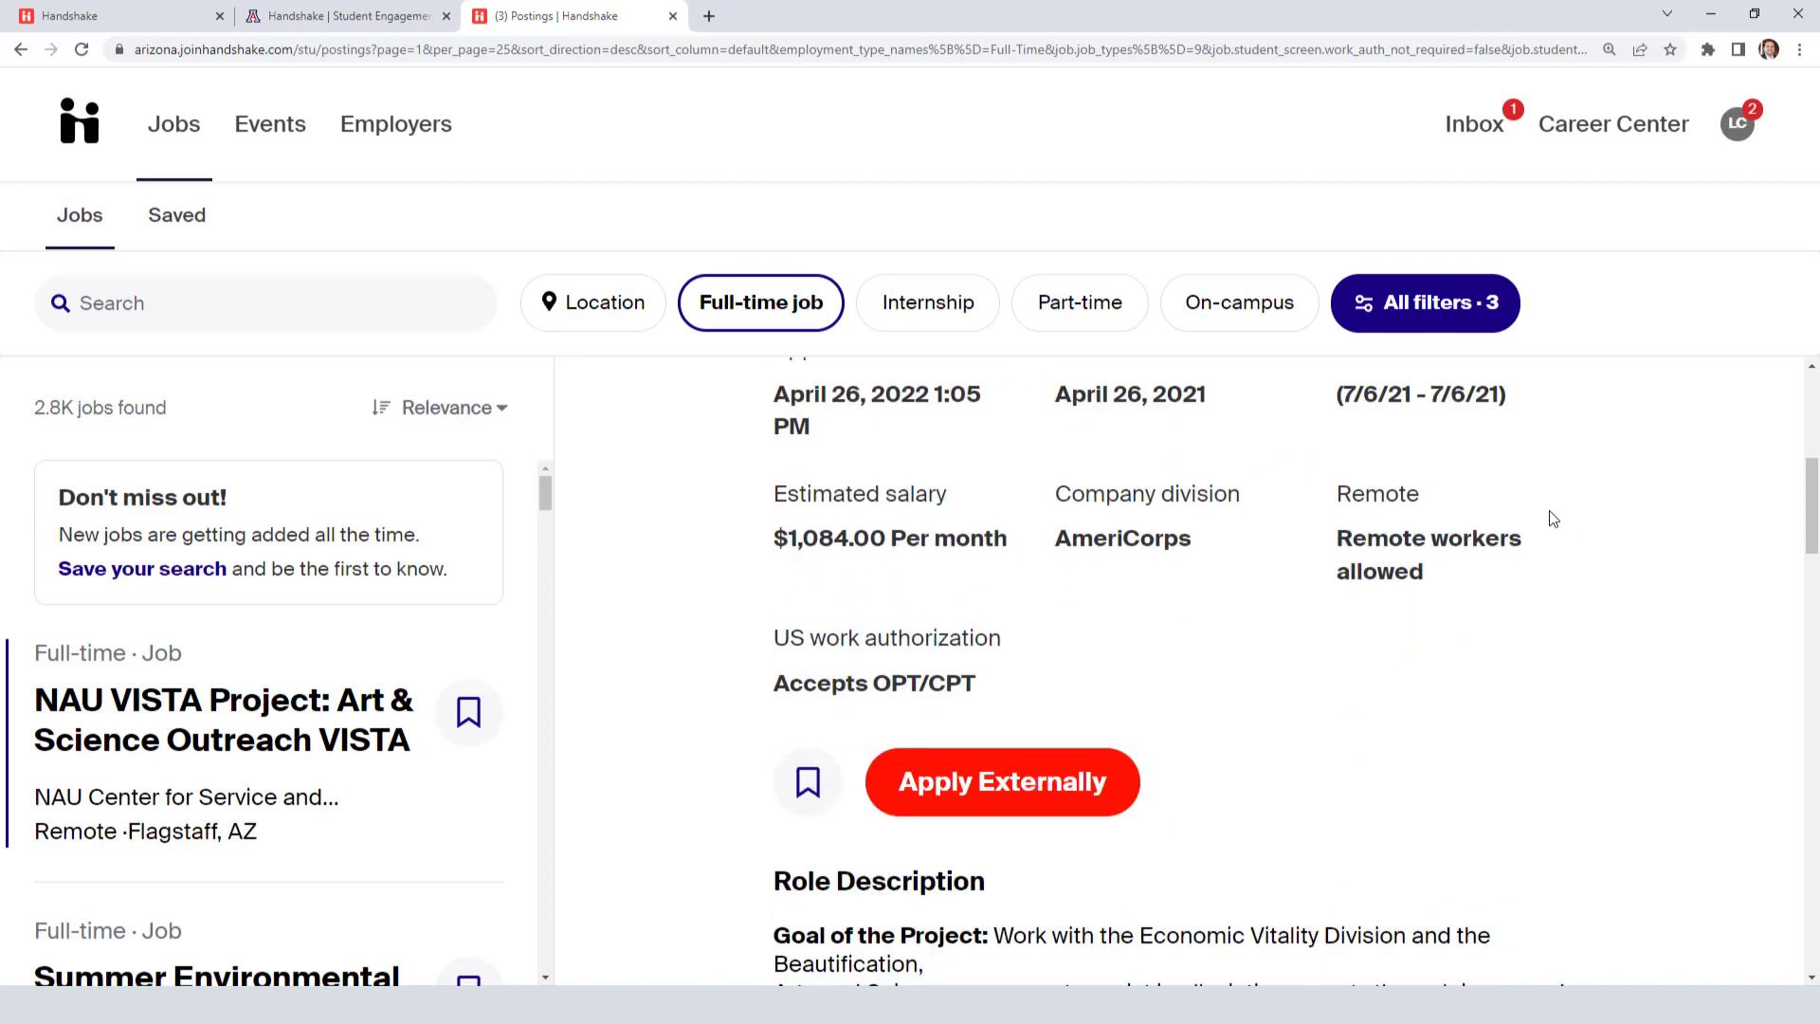
scroll(1464, 565, down, 10)
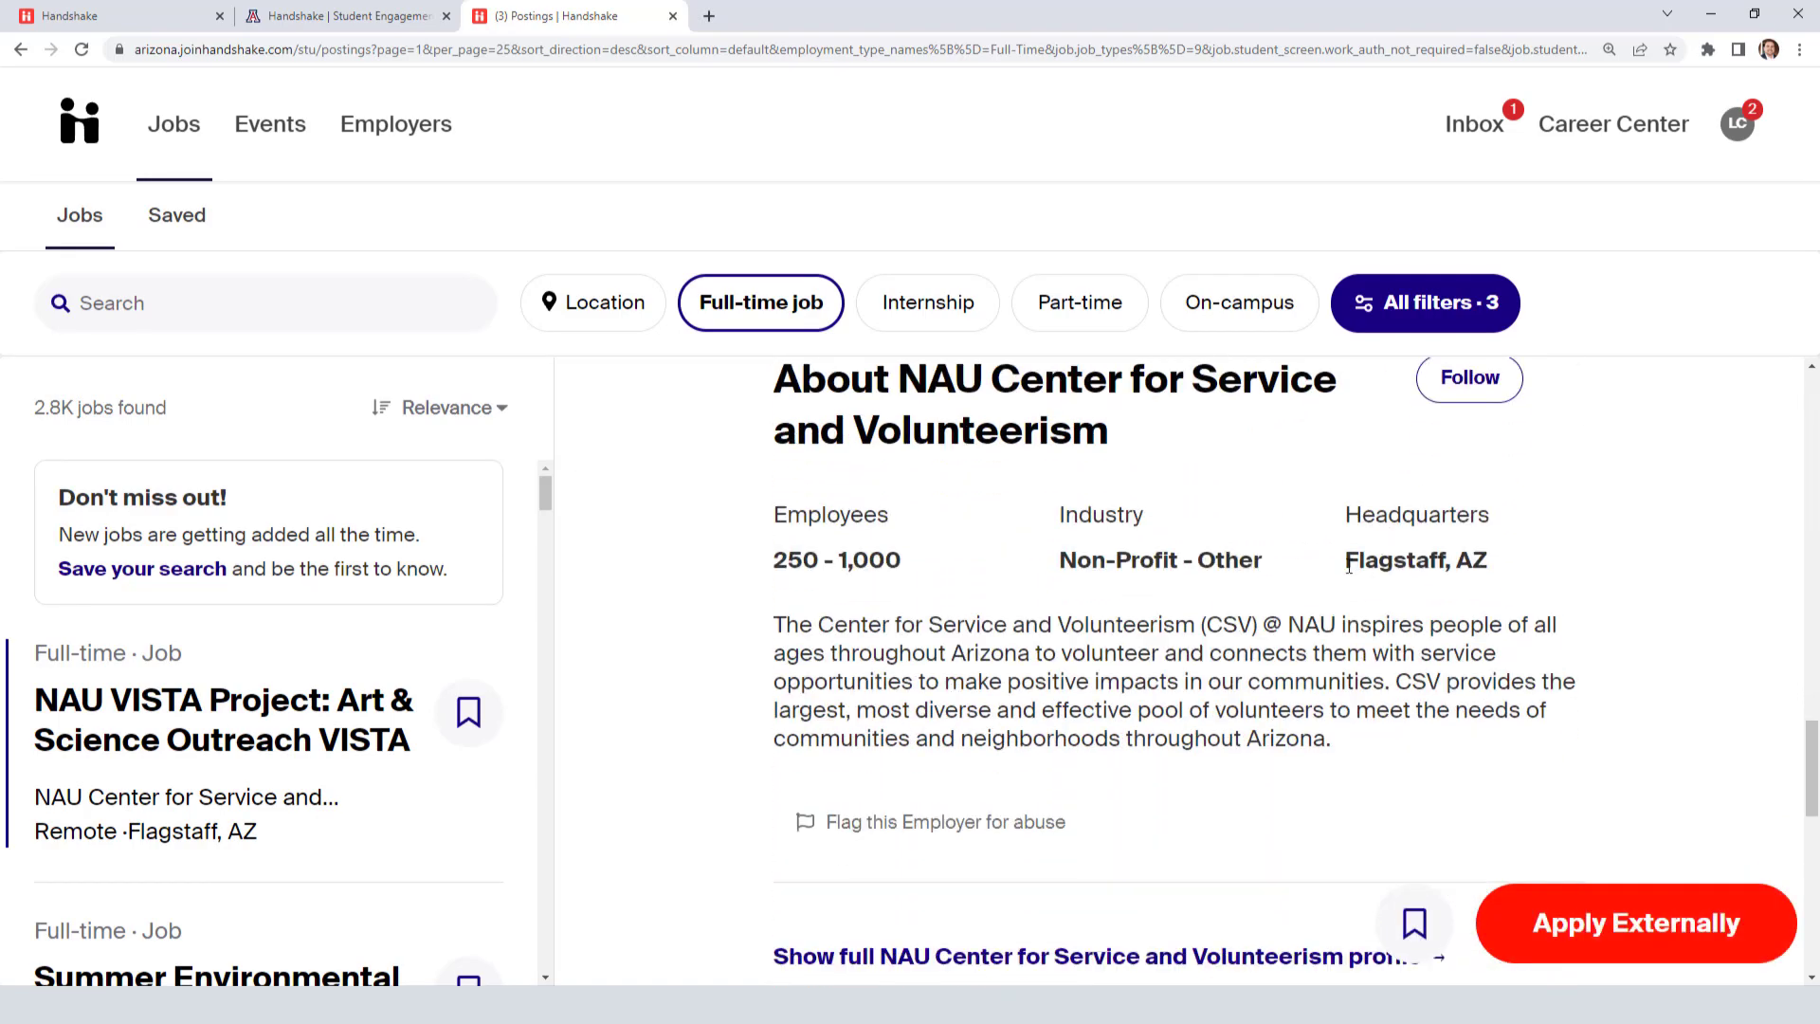
scroll(1370, 559, down, 7)
scroll(1357, 554, down, 4)
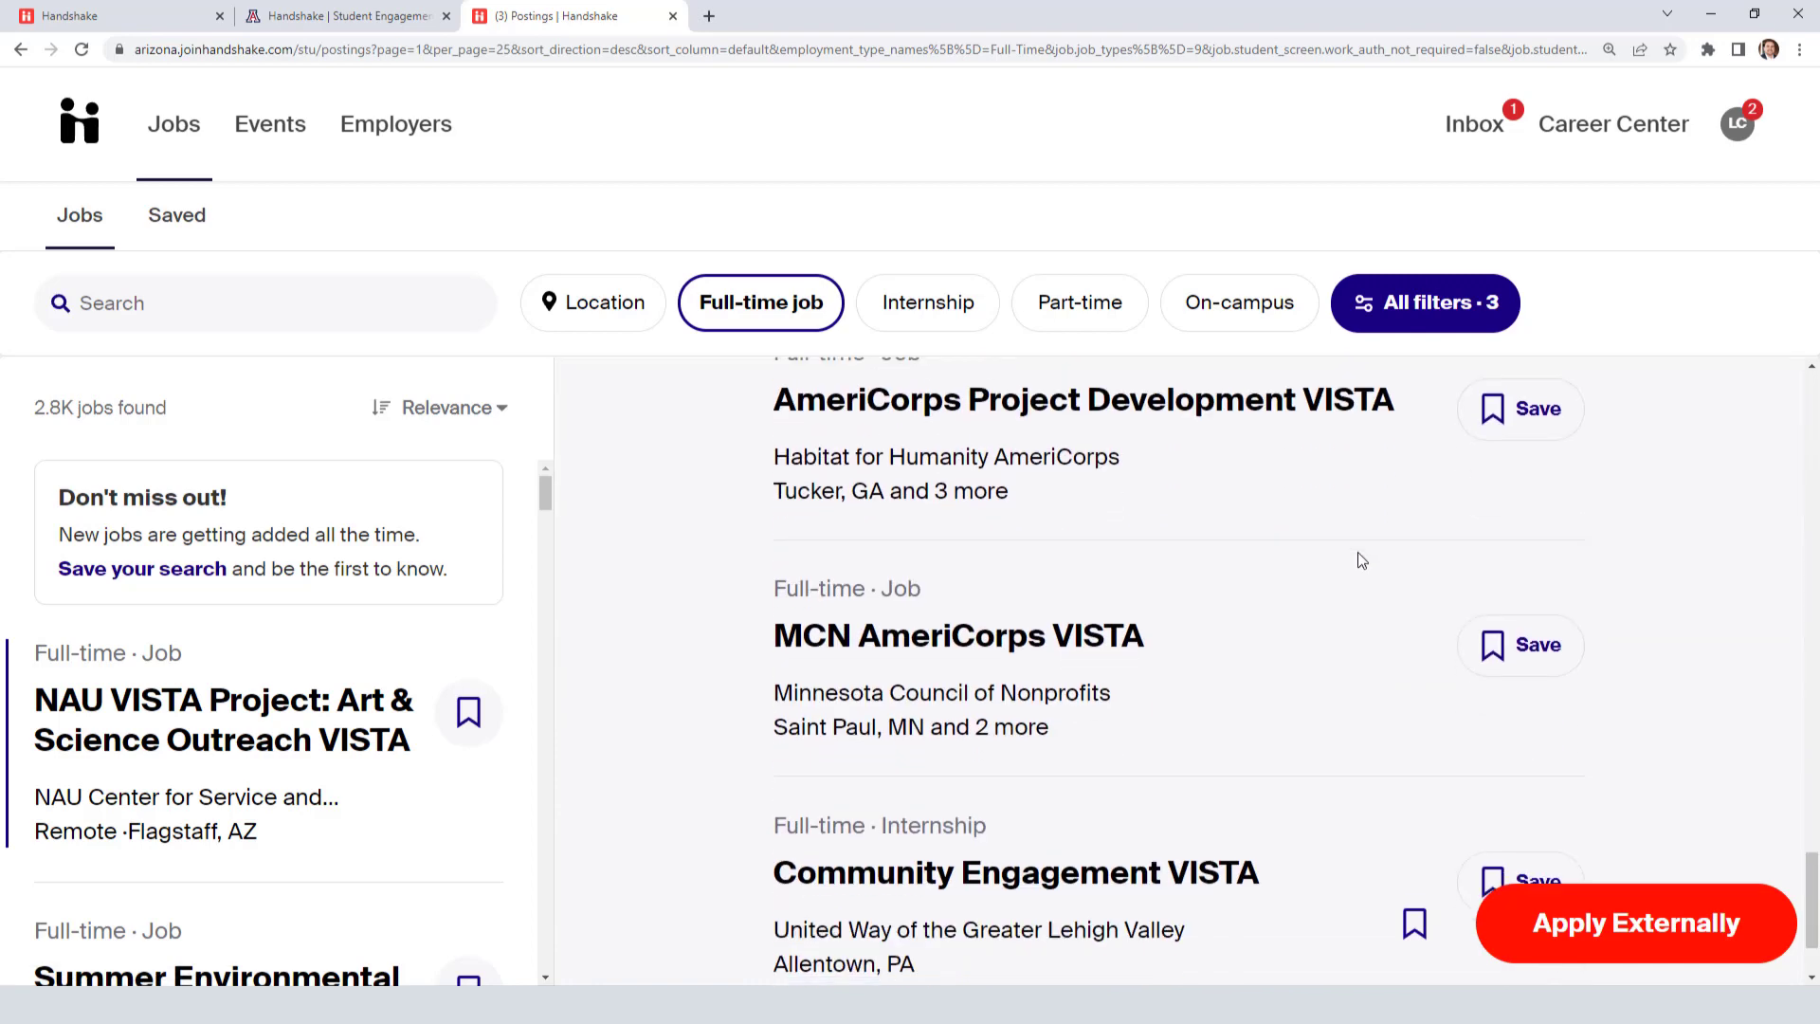
scroll(1209, 512, up, 2)
scroll(1208, 470, up, 3)
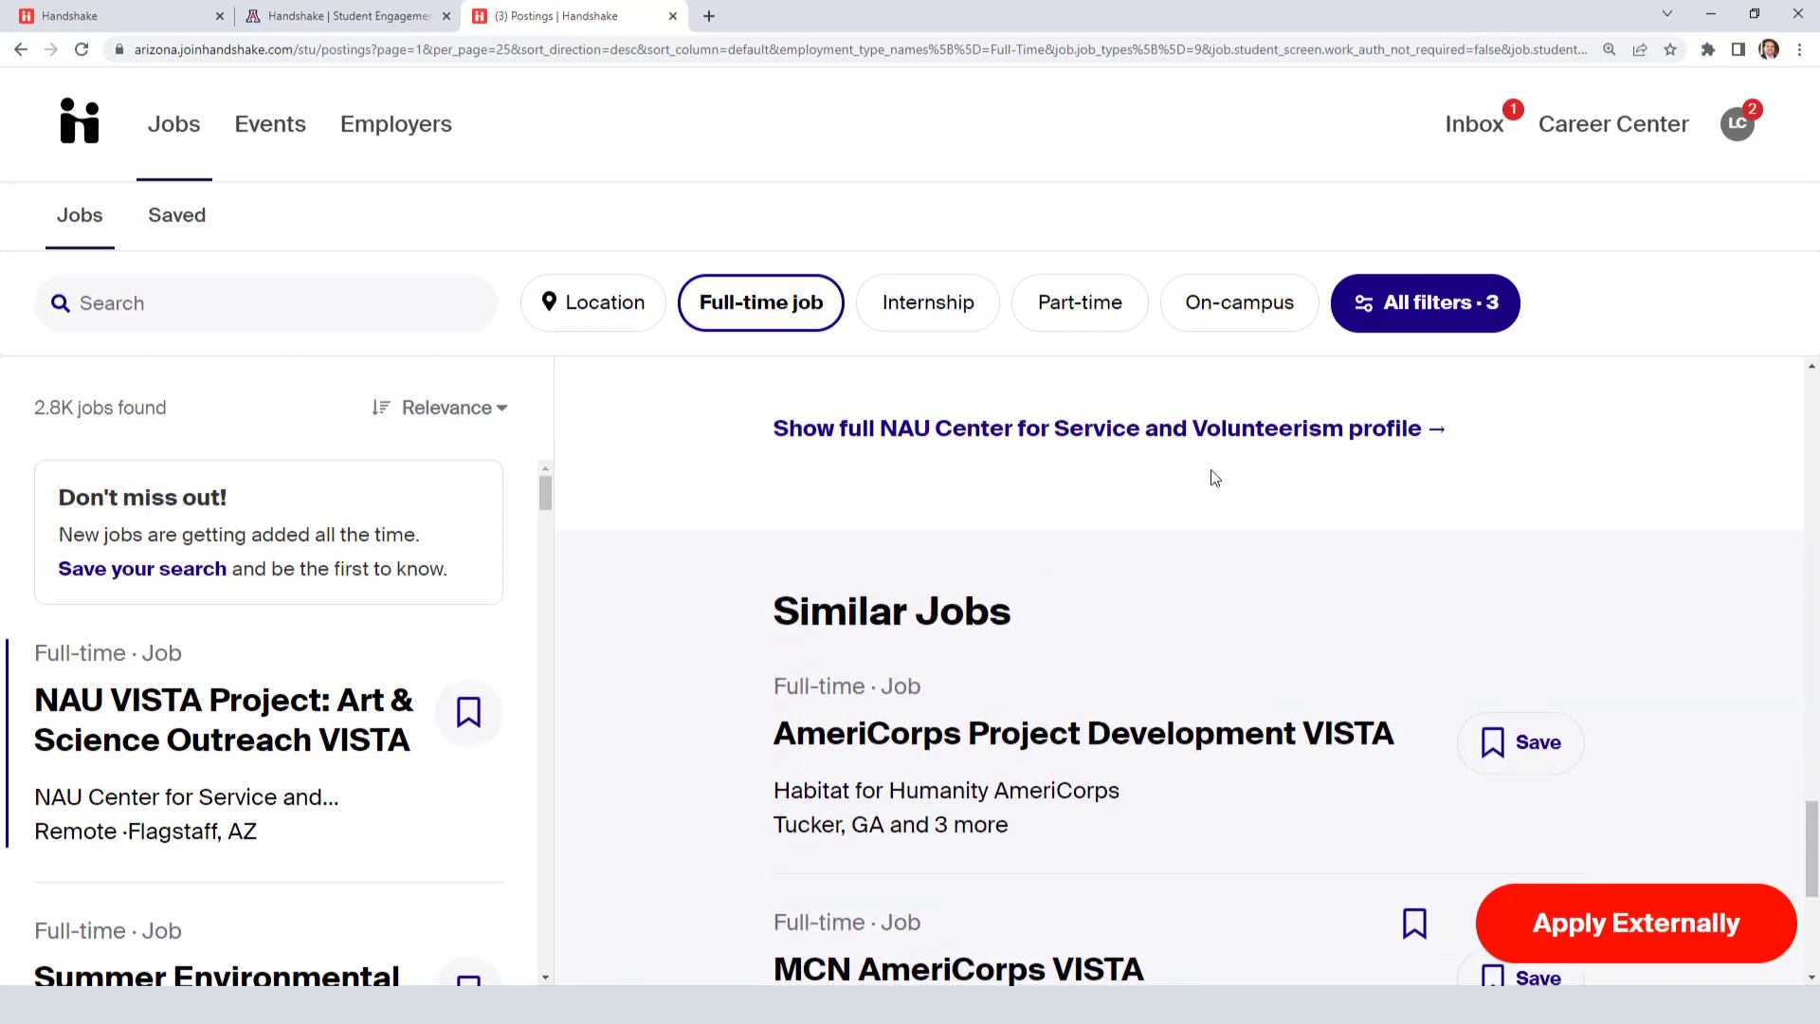
Step: Reopen All filters and scroll down to the Job Role section
click(1409, 304)
scroll(811, 512, down, 1)
scroll(673, 393, up, 1)
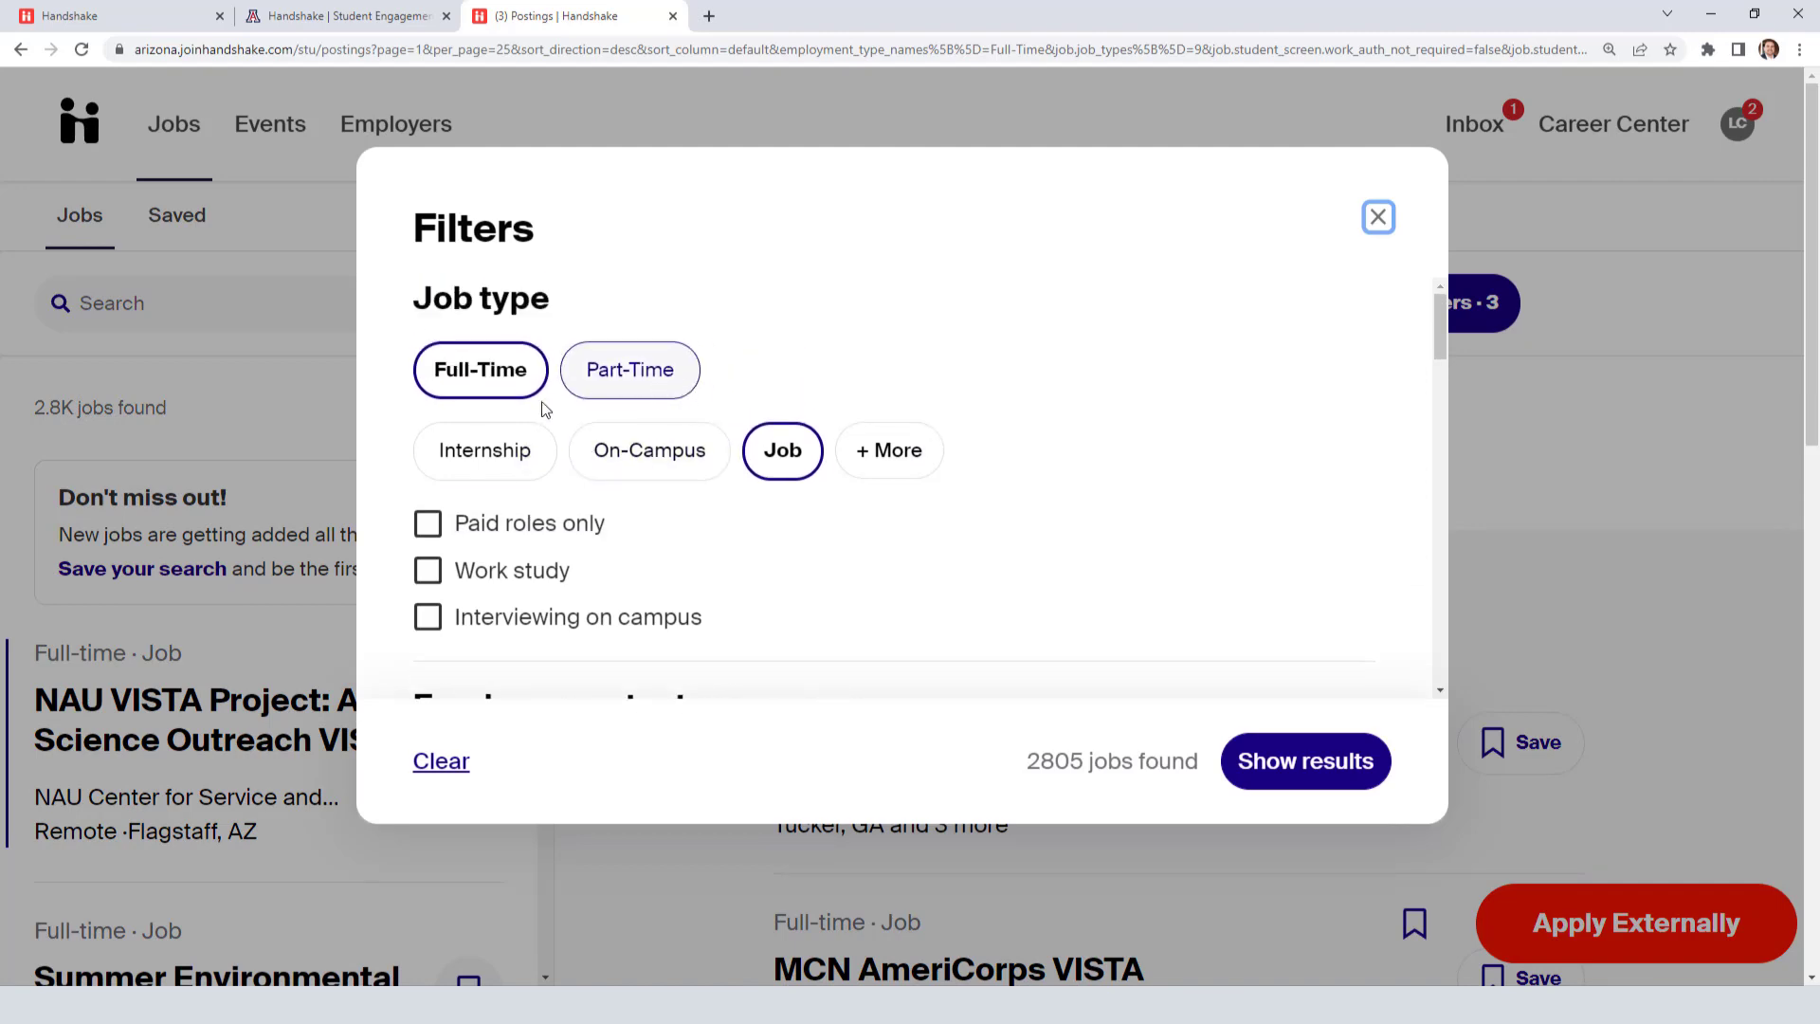
scroll(706, 444, down, 5)
Step: Add Software Developers and Engineers as the Job Role and show the 236 results
click(716, 507)
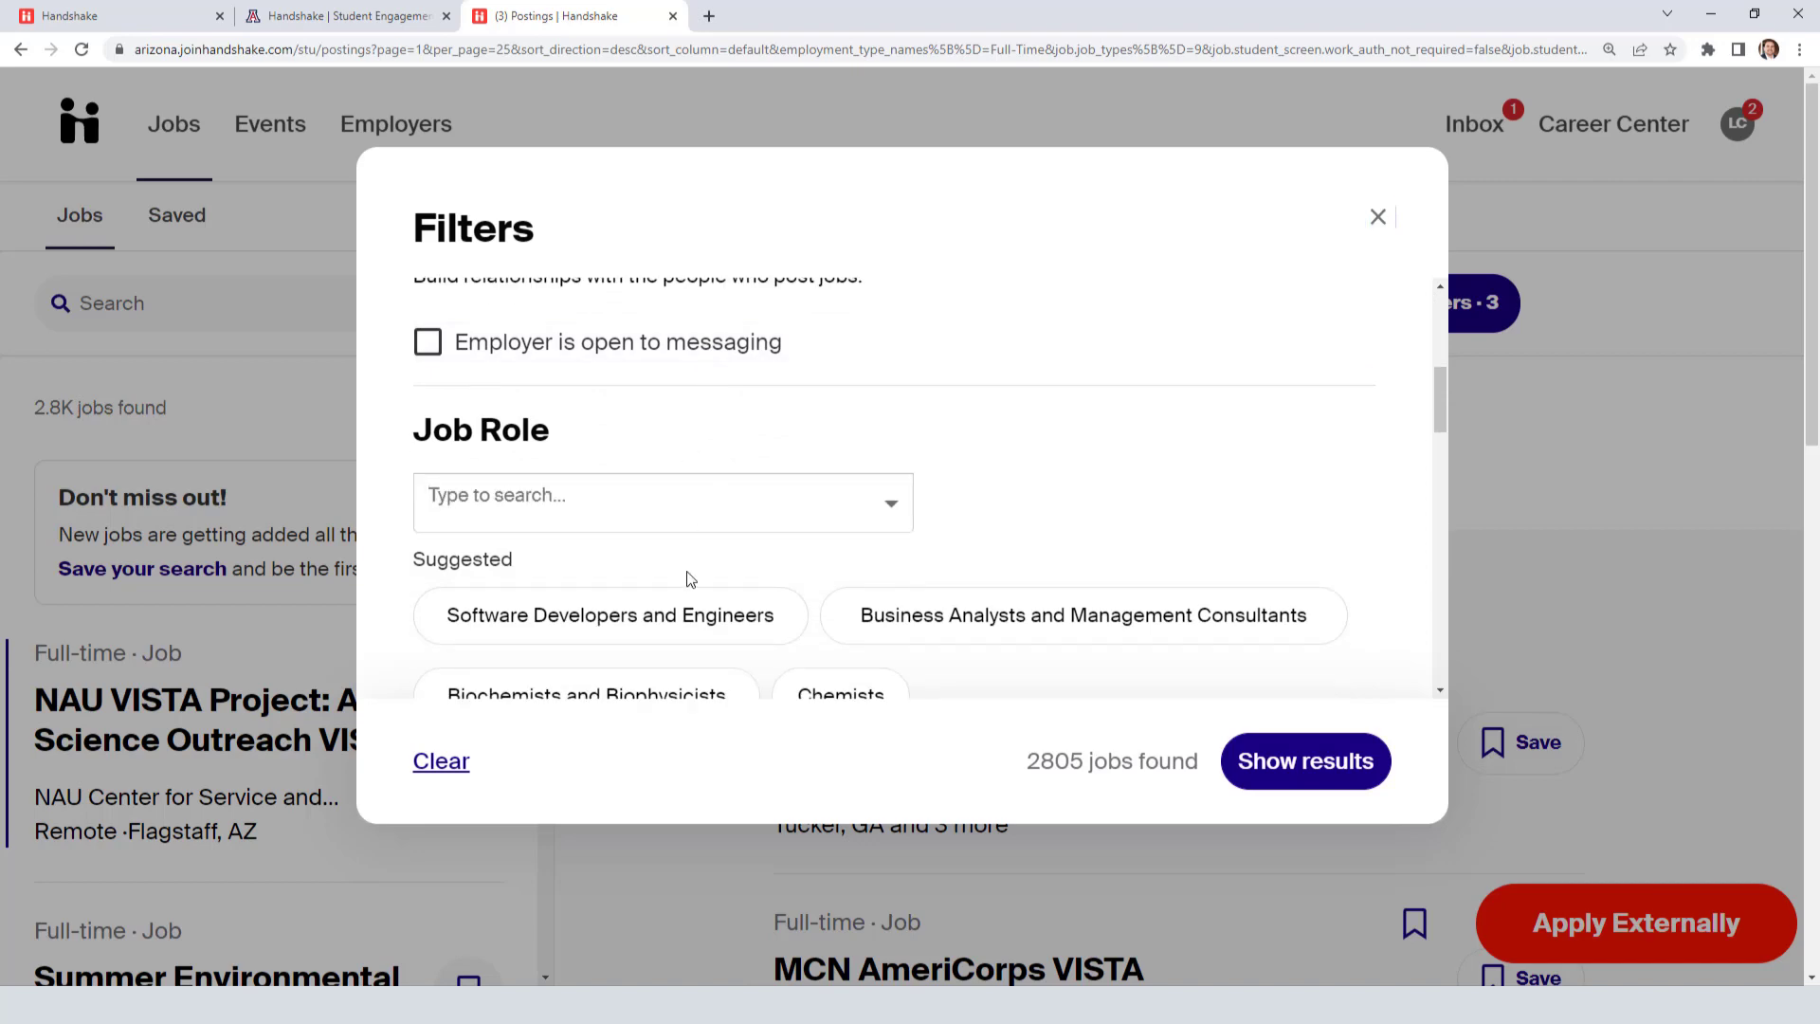
click(657, 626)
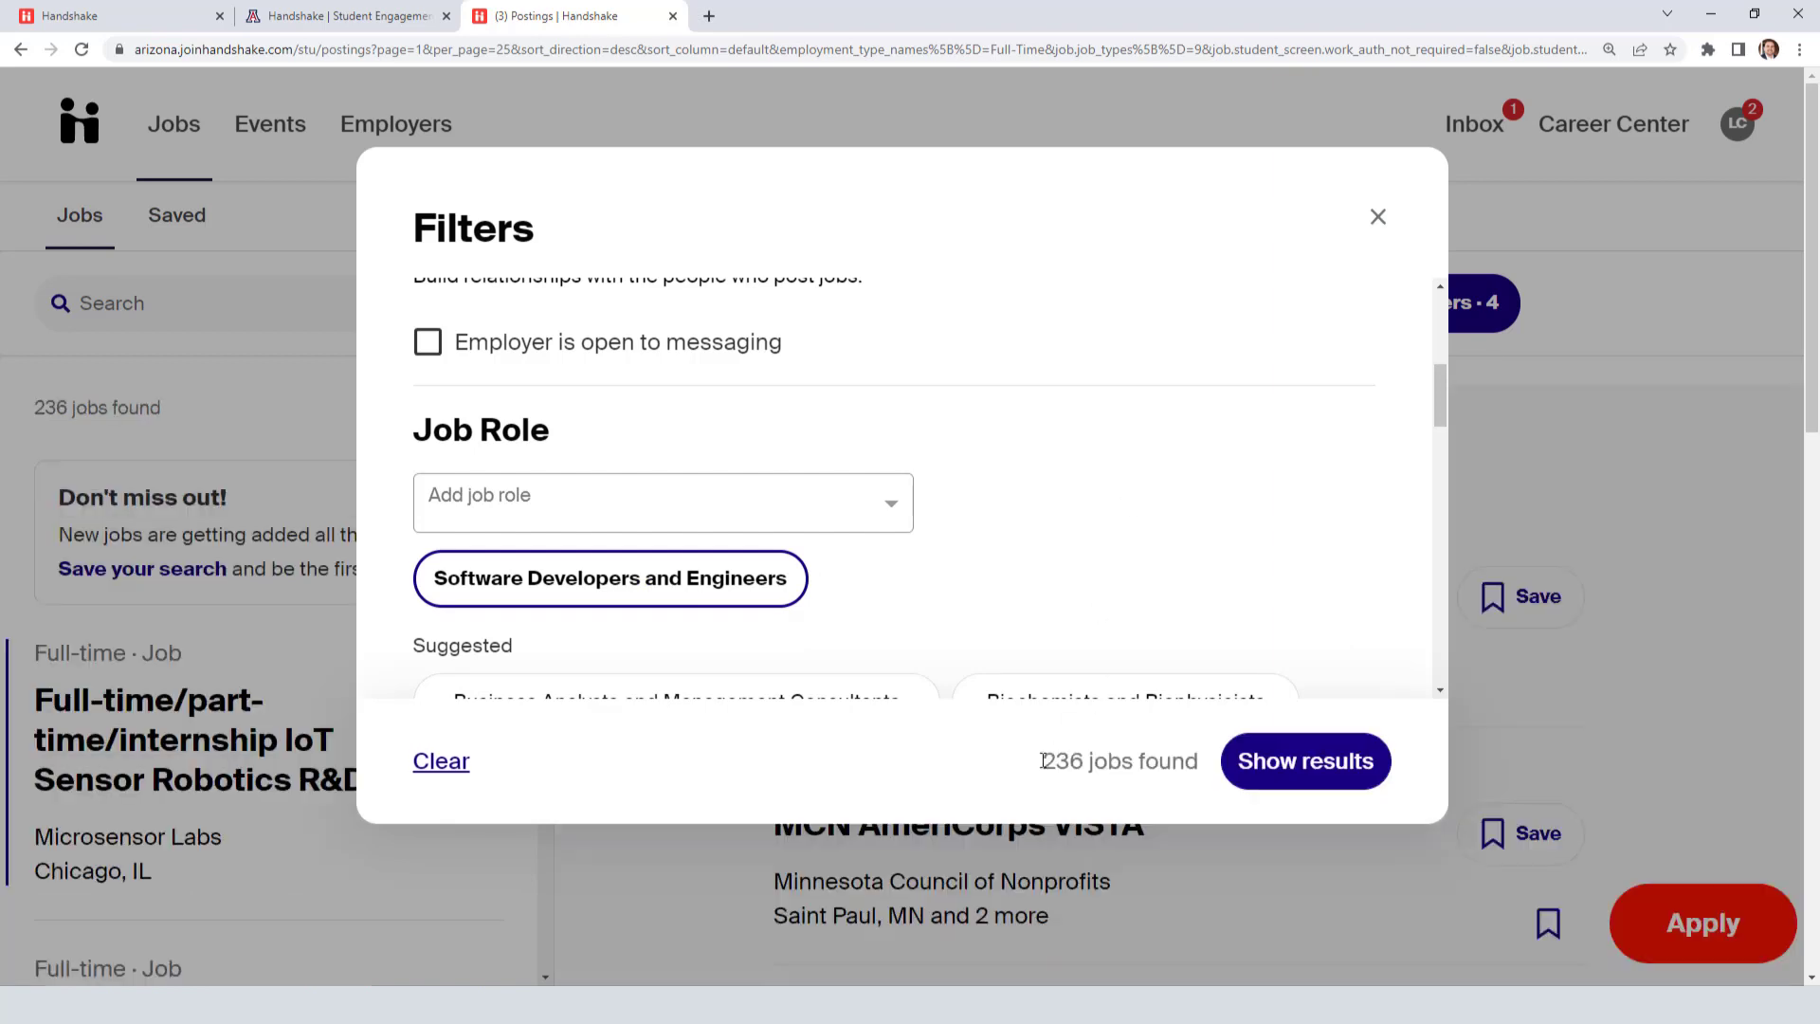
click(1308, 763)
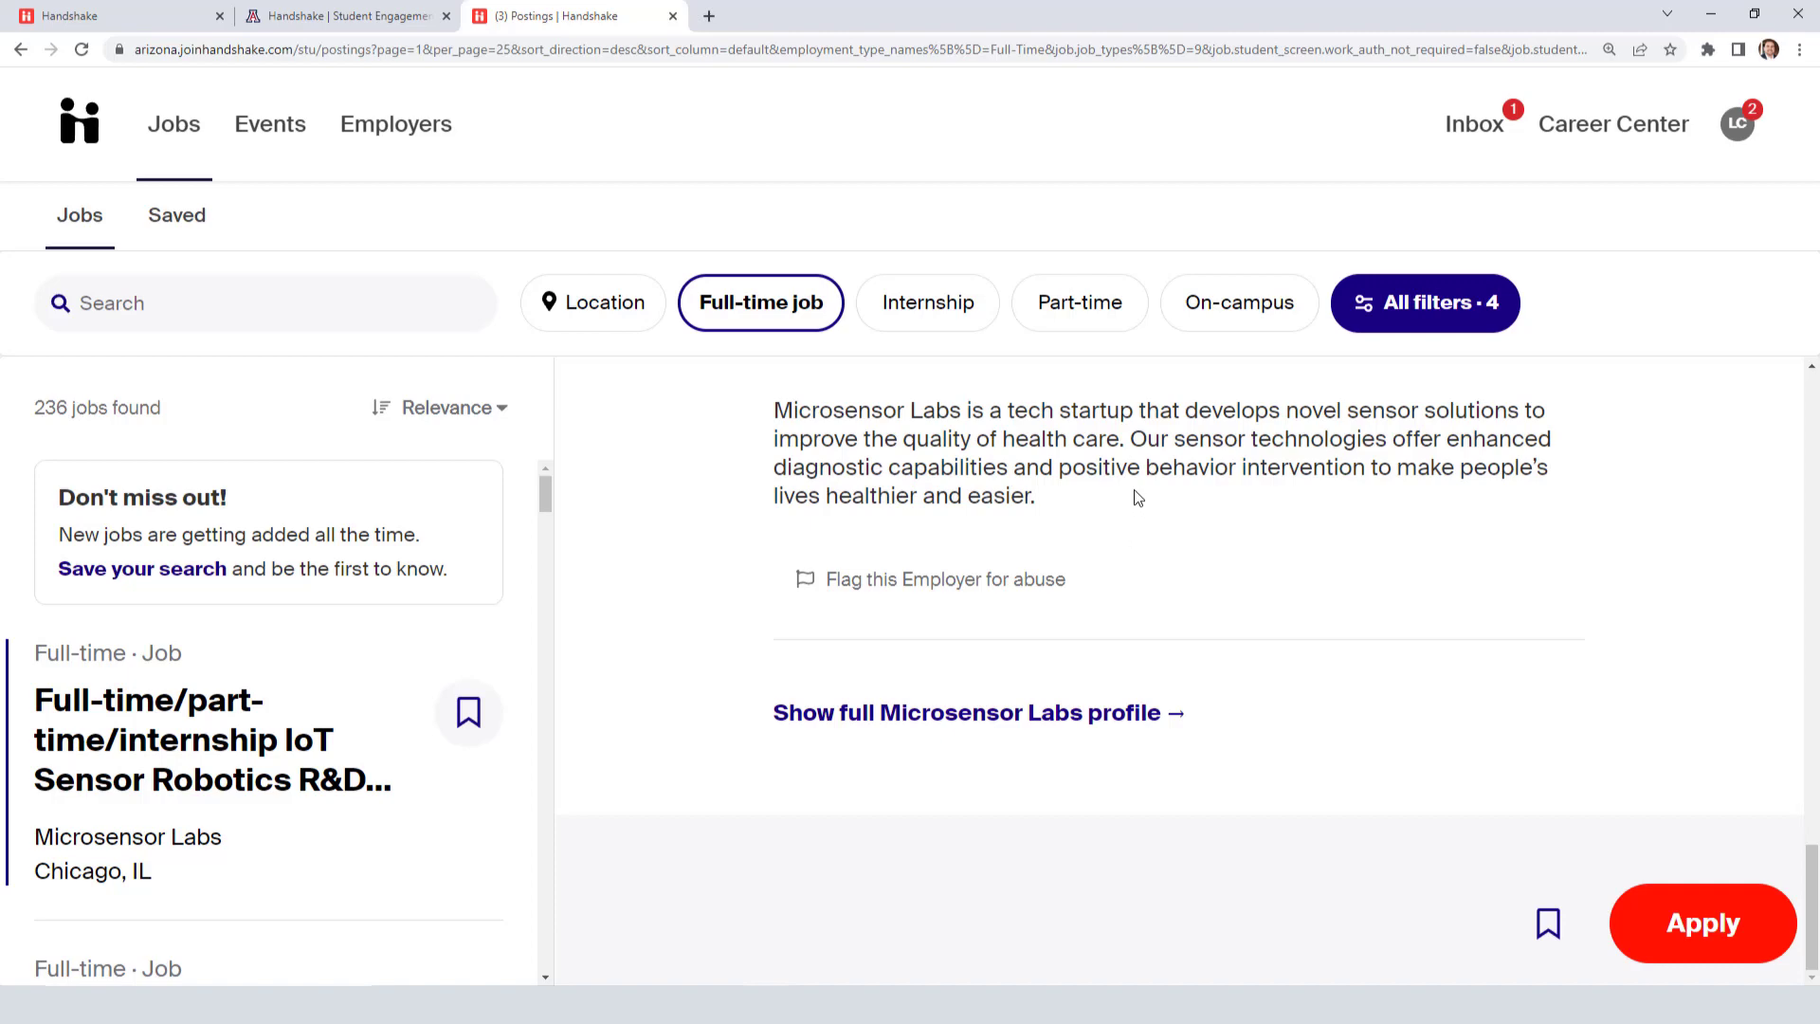
Step: Open the Illinois Department of Human Services Java Developer posting and highlight its Accepts OPT/CPT status
scroll(422, 611, down, 4)
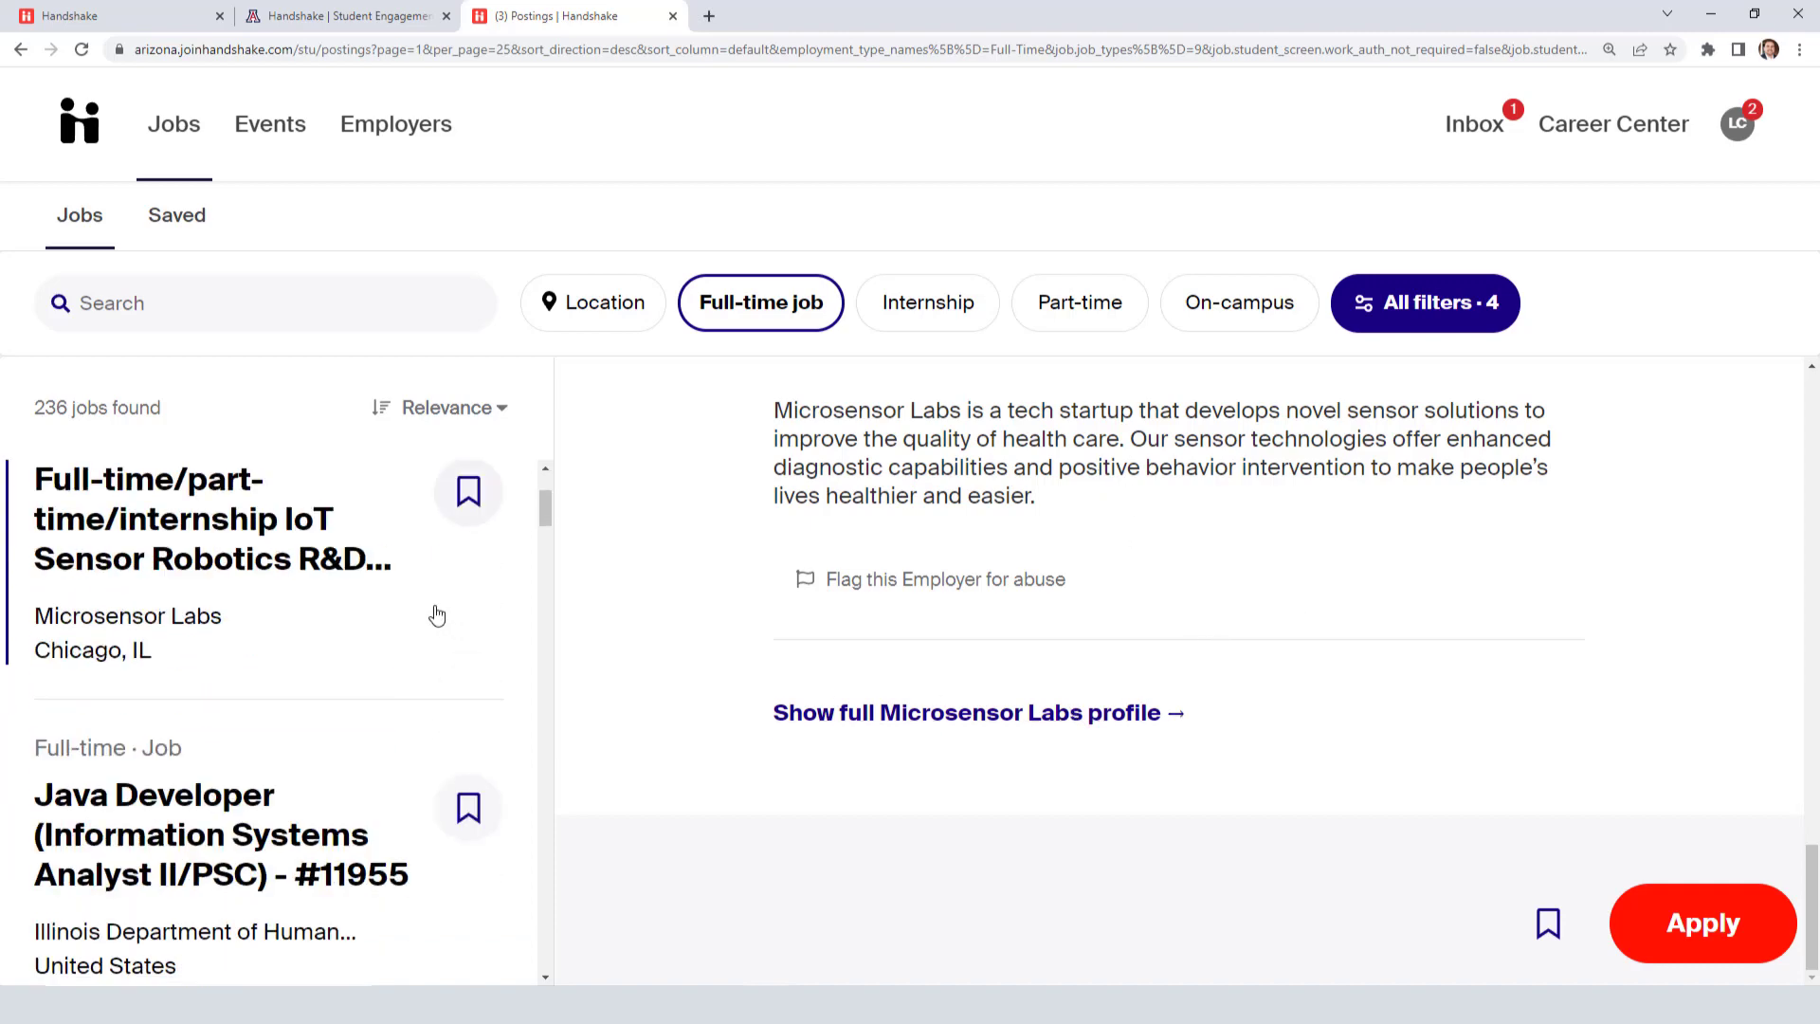
click(416, 609)
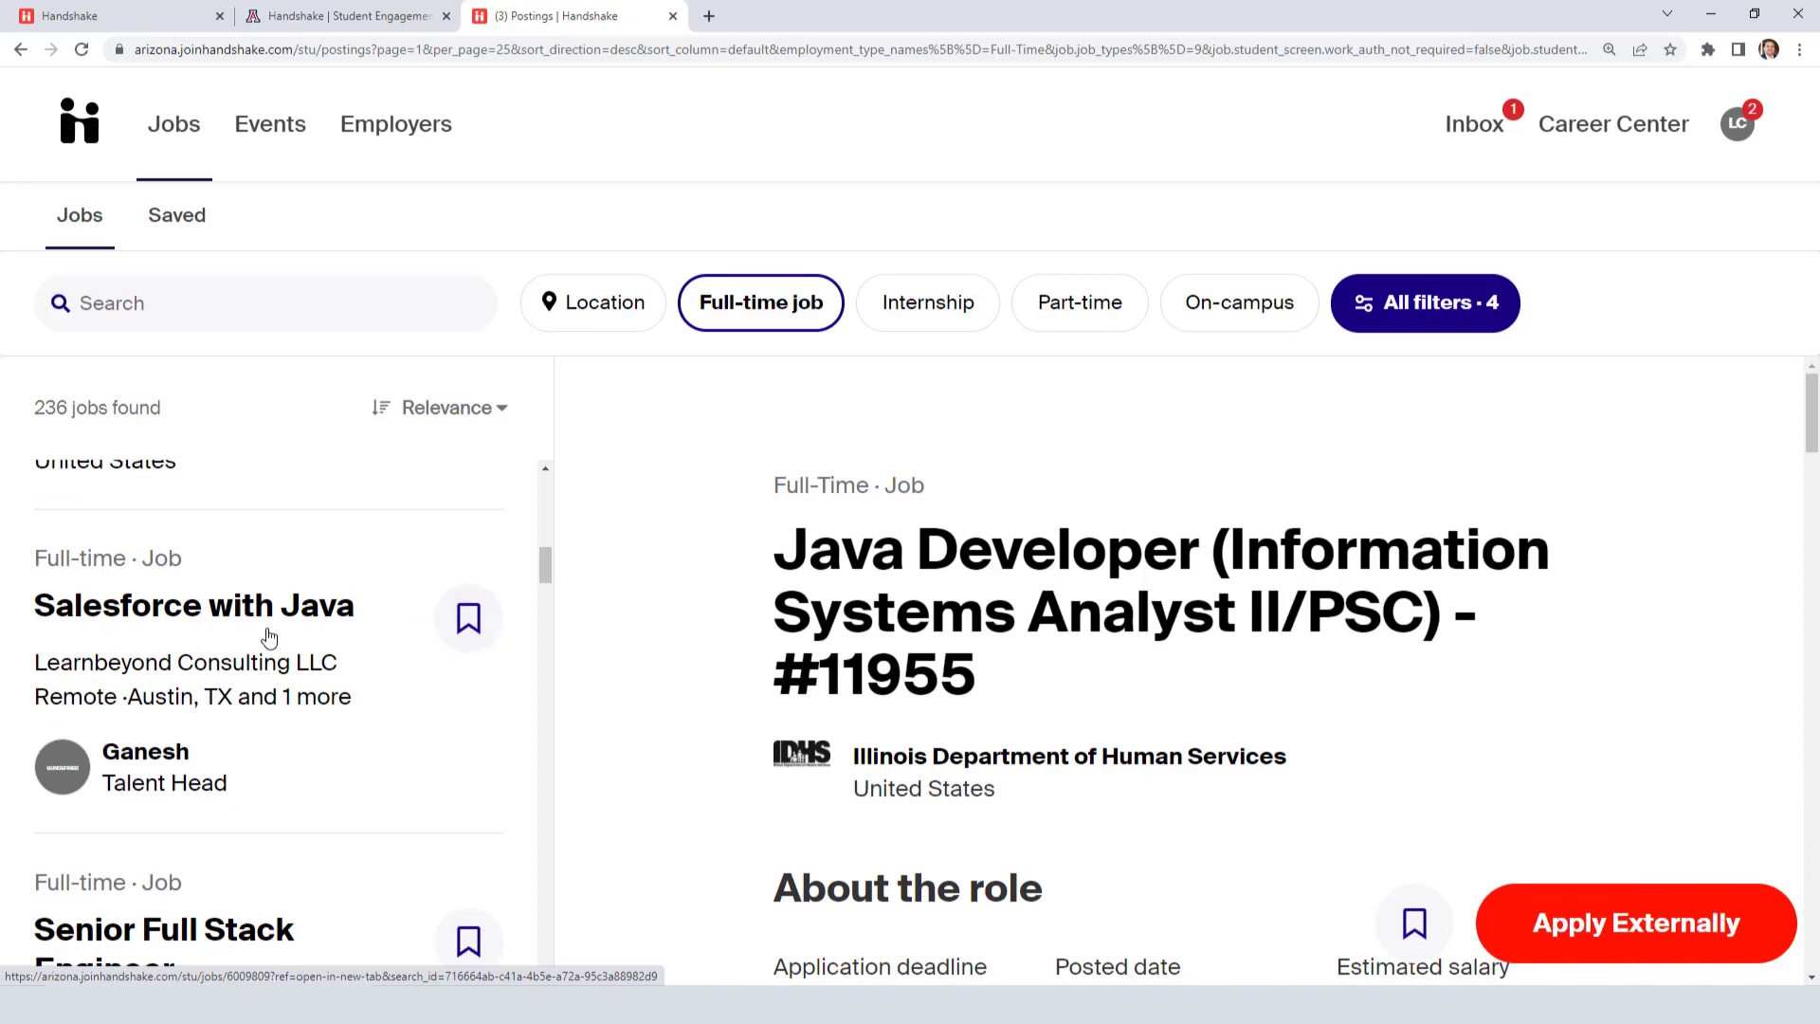
scroll(366, 631, down, 2)
scroll(268, 662, down, 4)
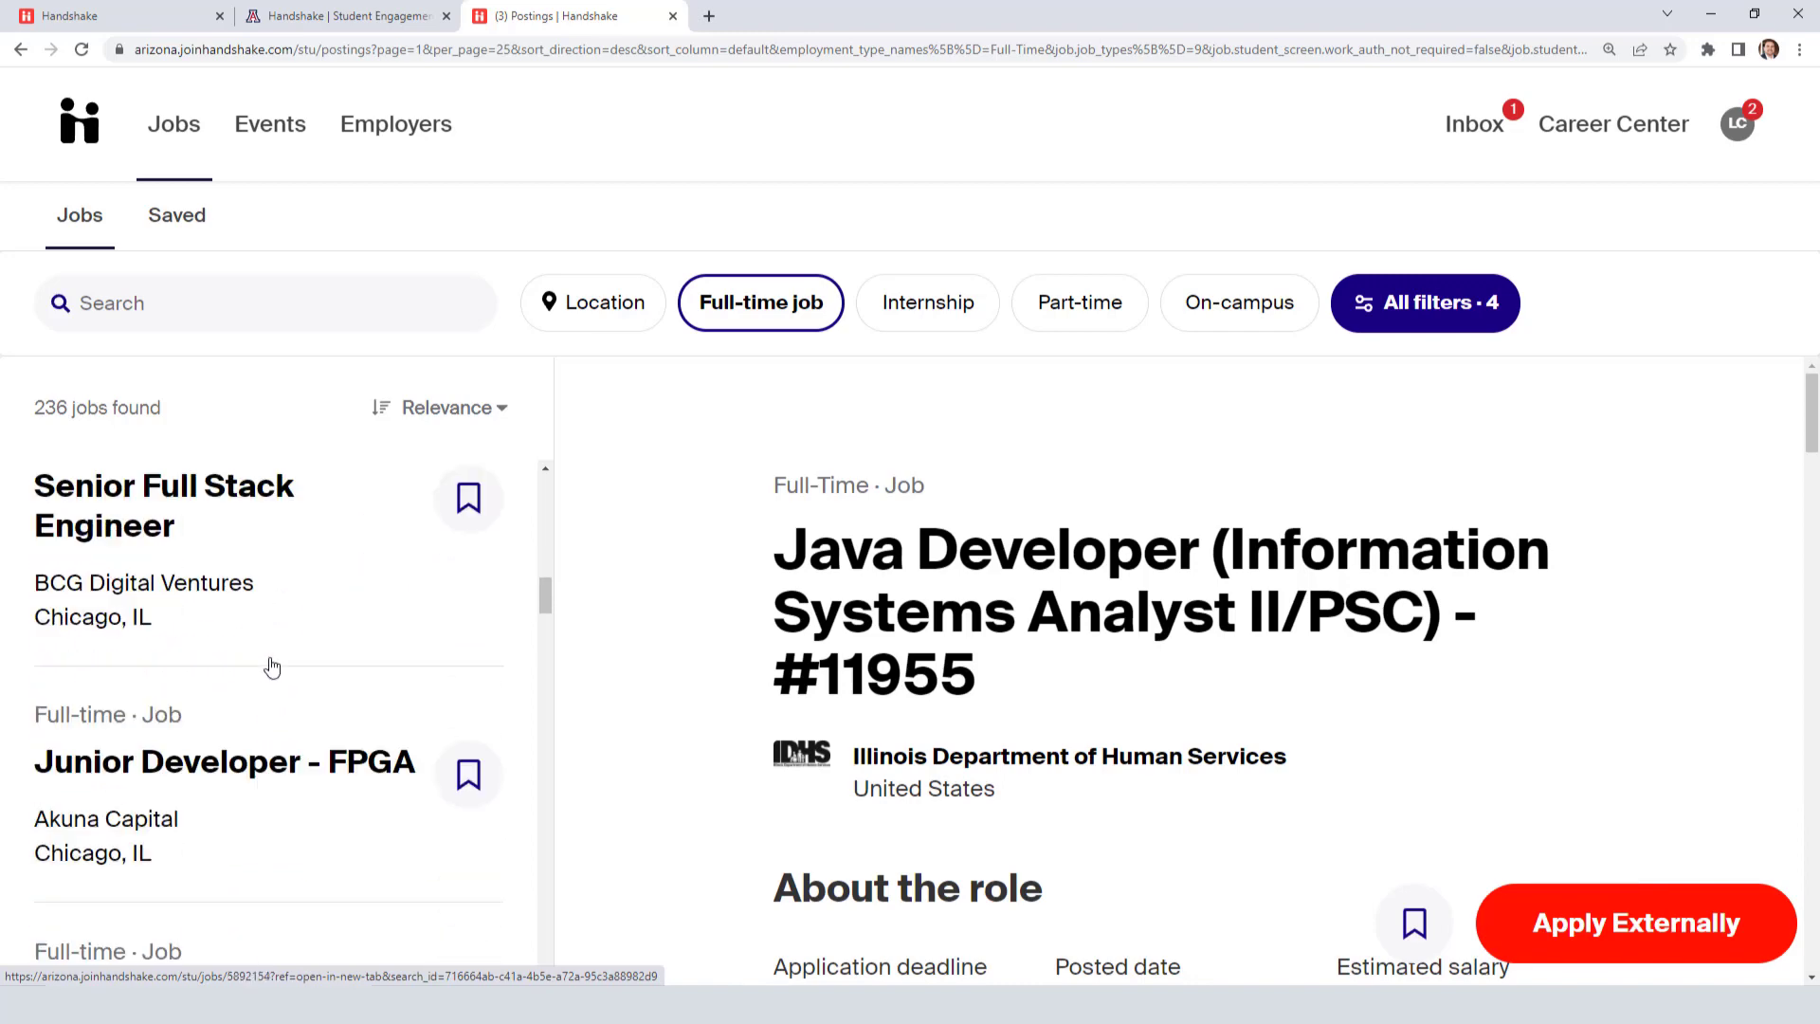
scroll(1182, 598, down, 5)
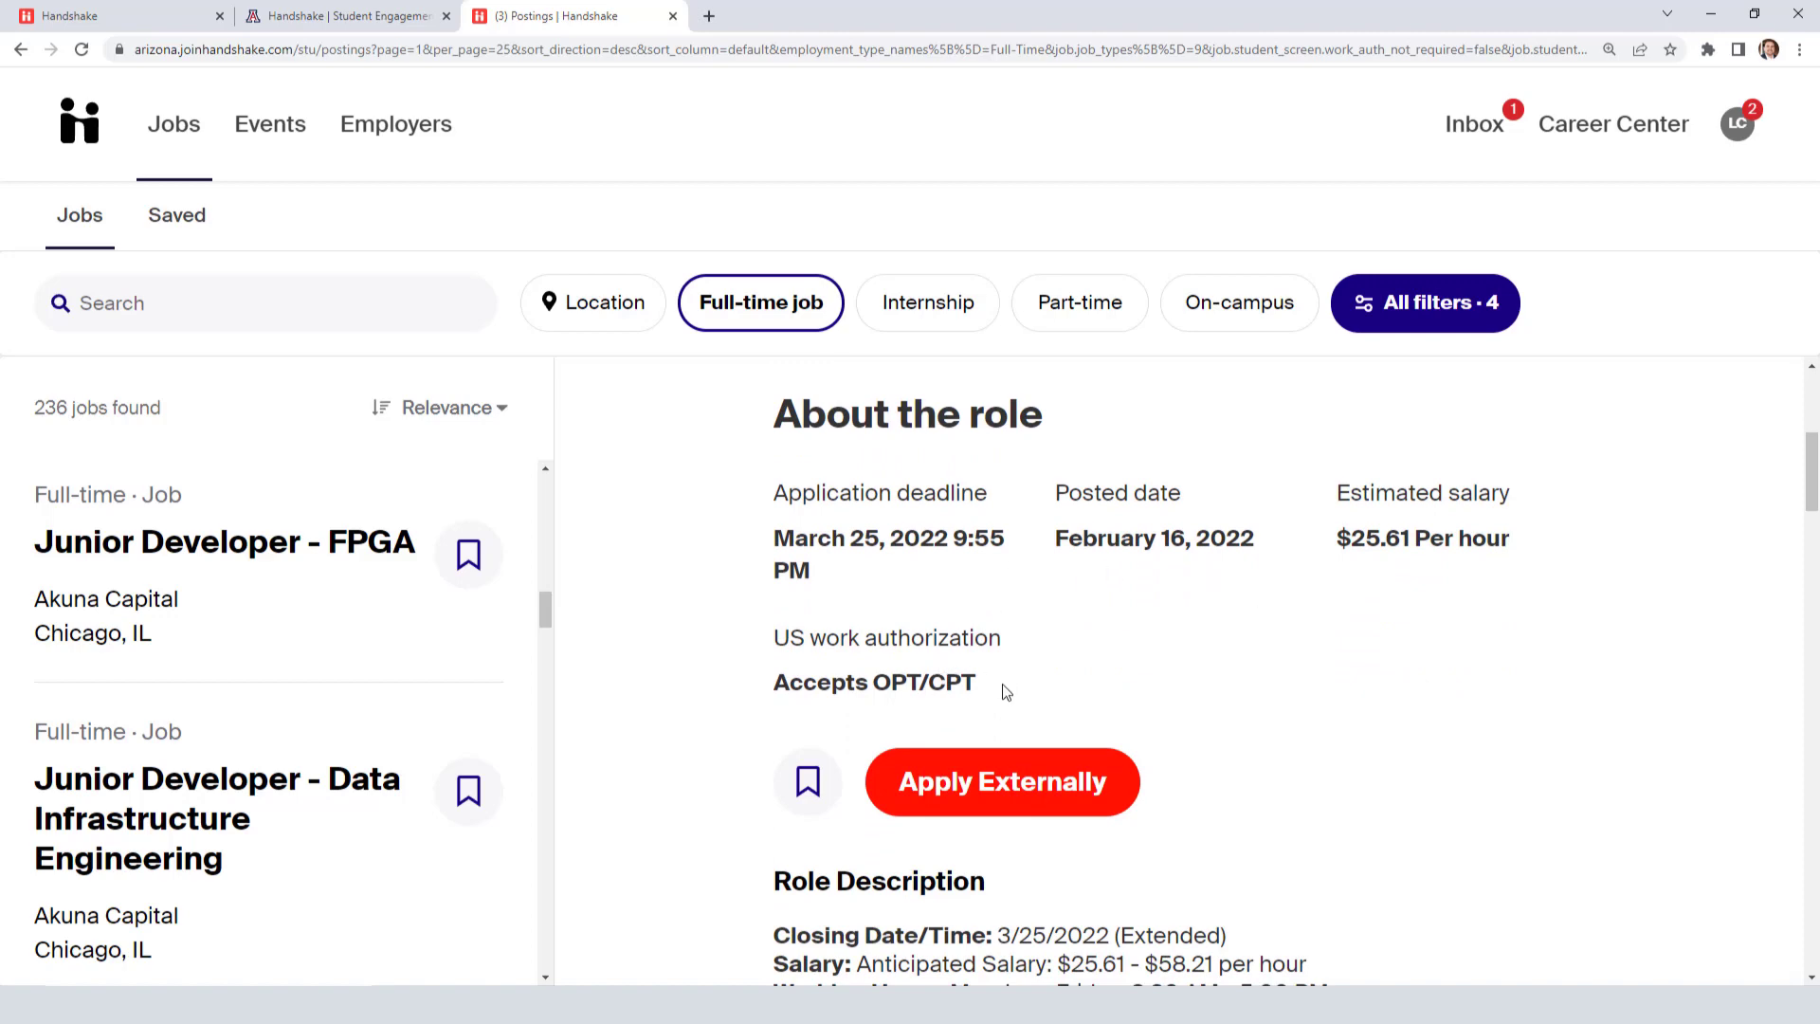
drag(912, 681, 770, 683)
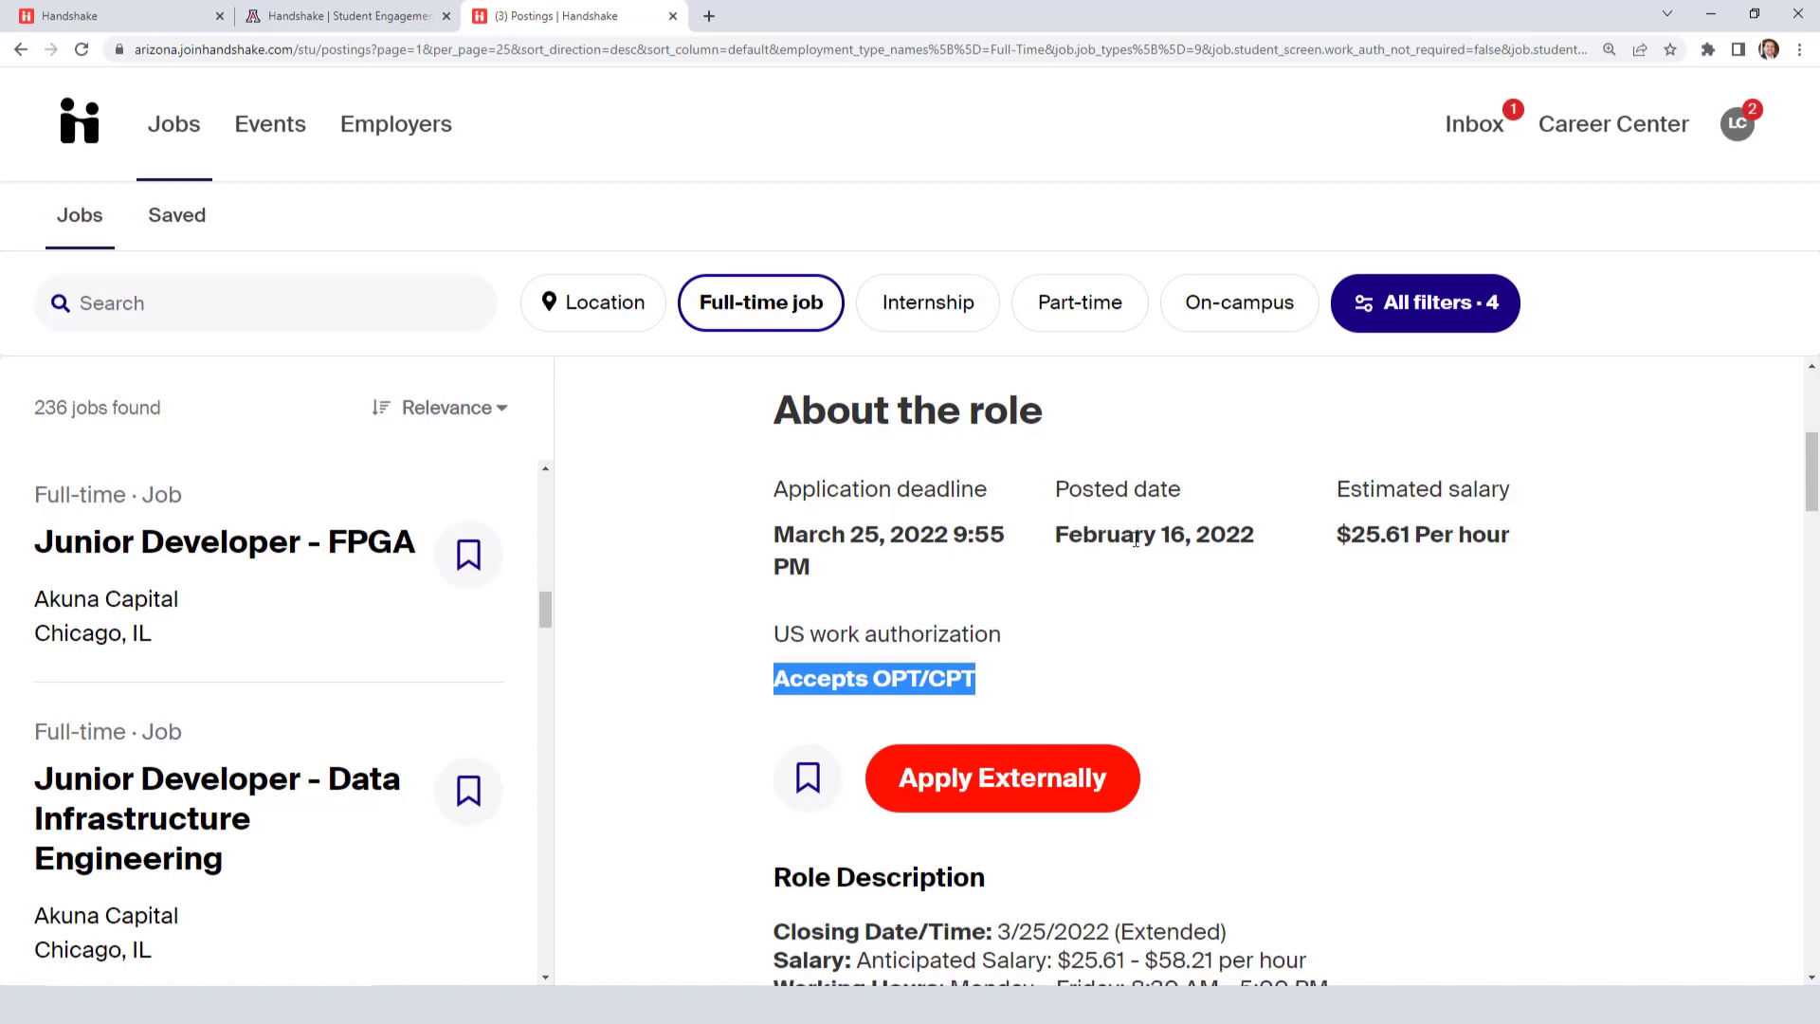
scroll(1029, 604, down, 2)
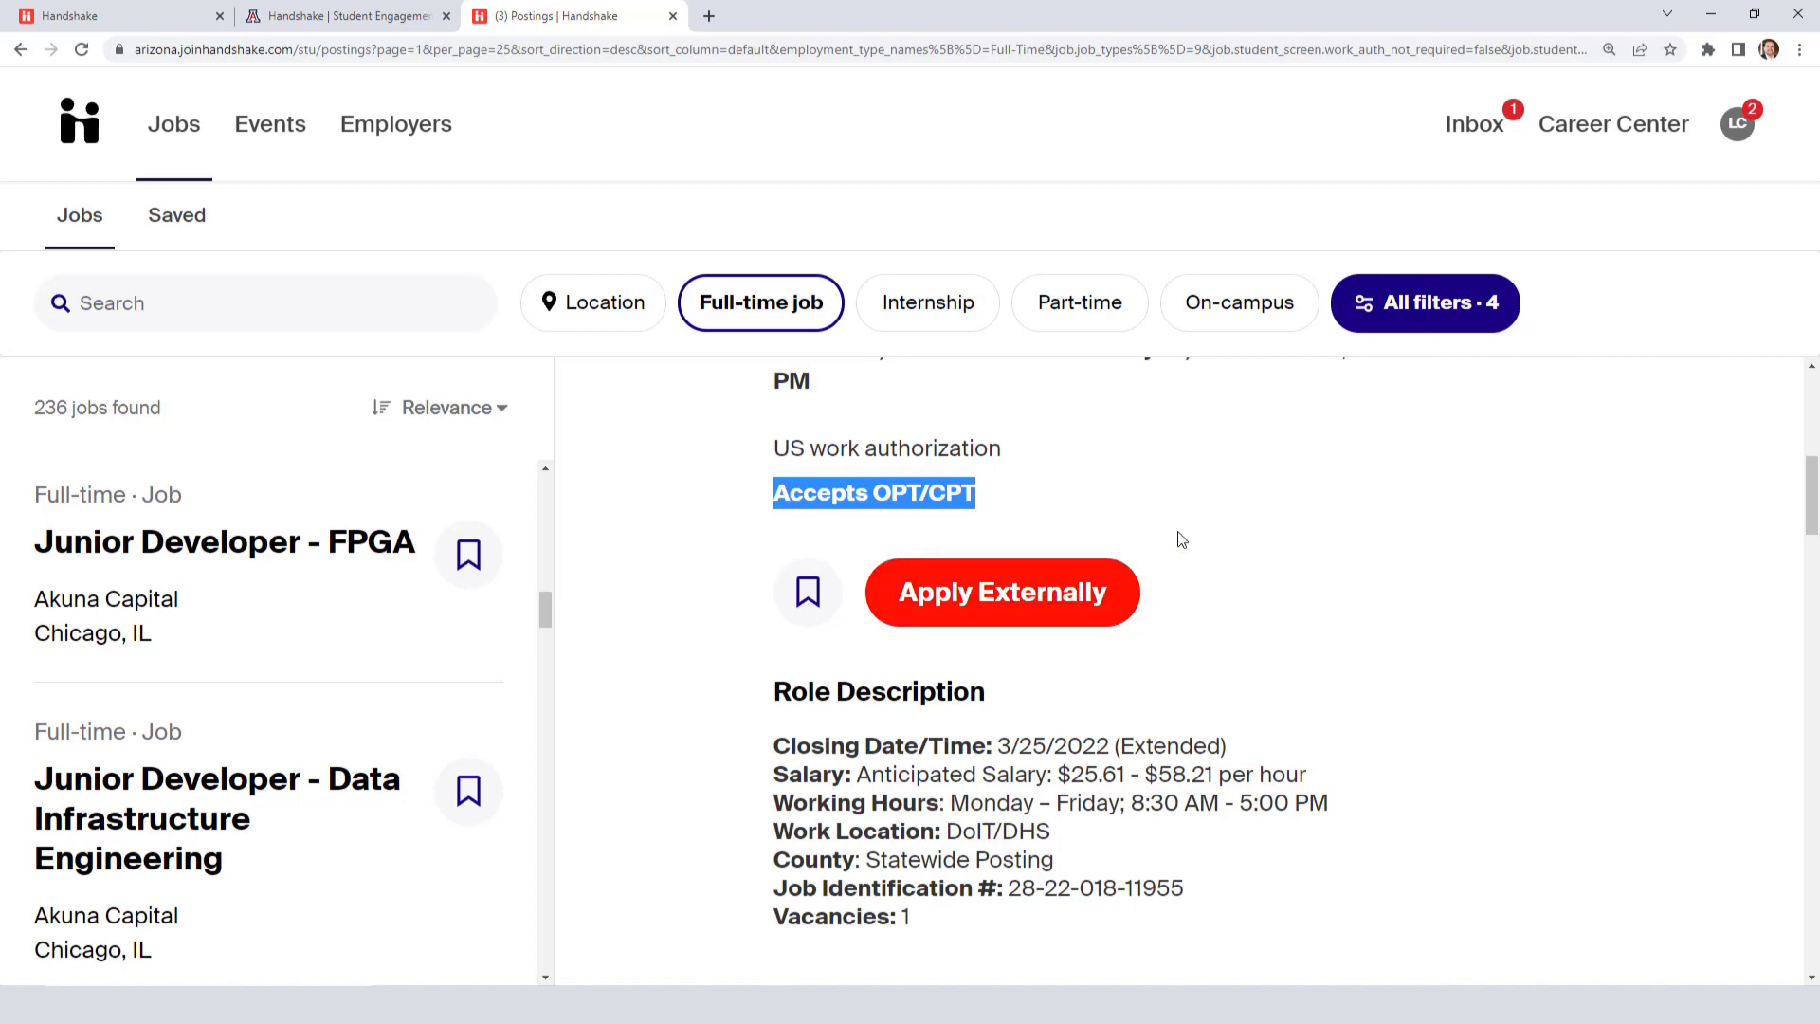
scroll(1278, 560, down, 1)
scroll(1278, 560, down, 7)
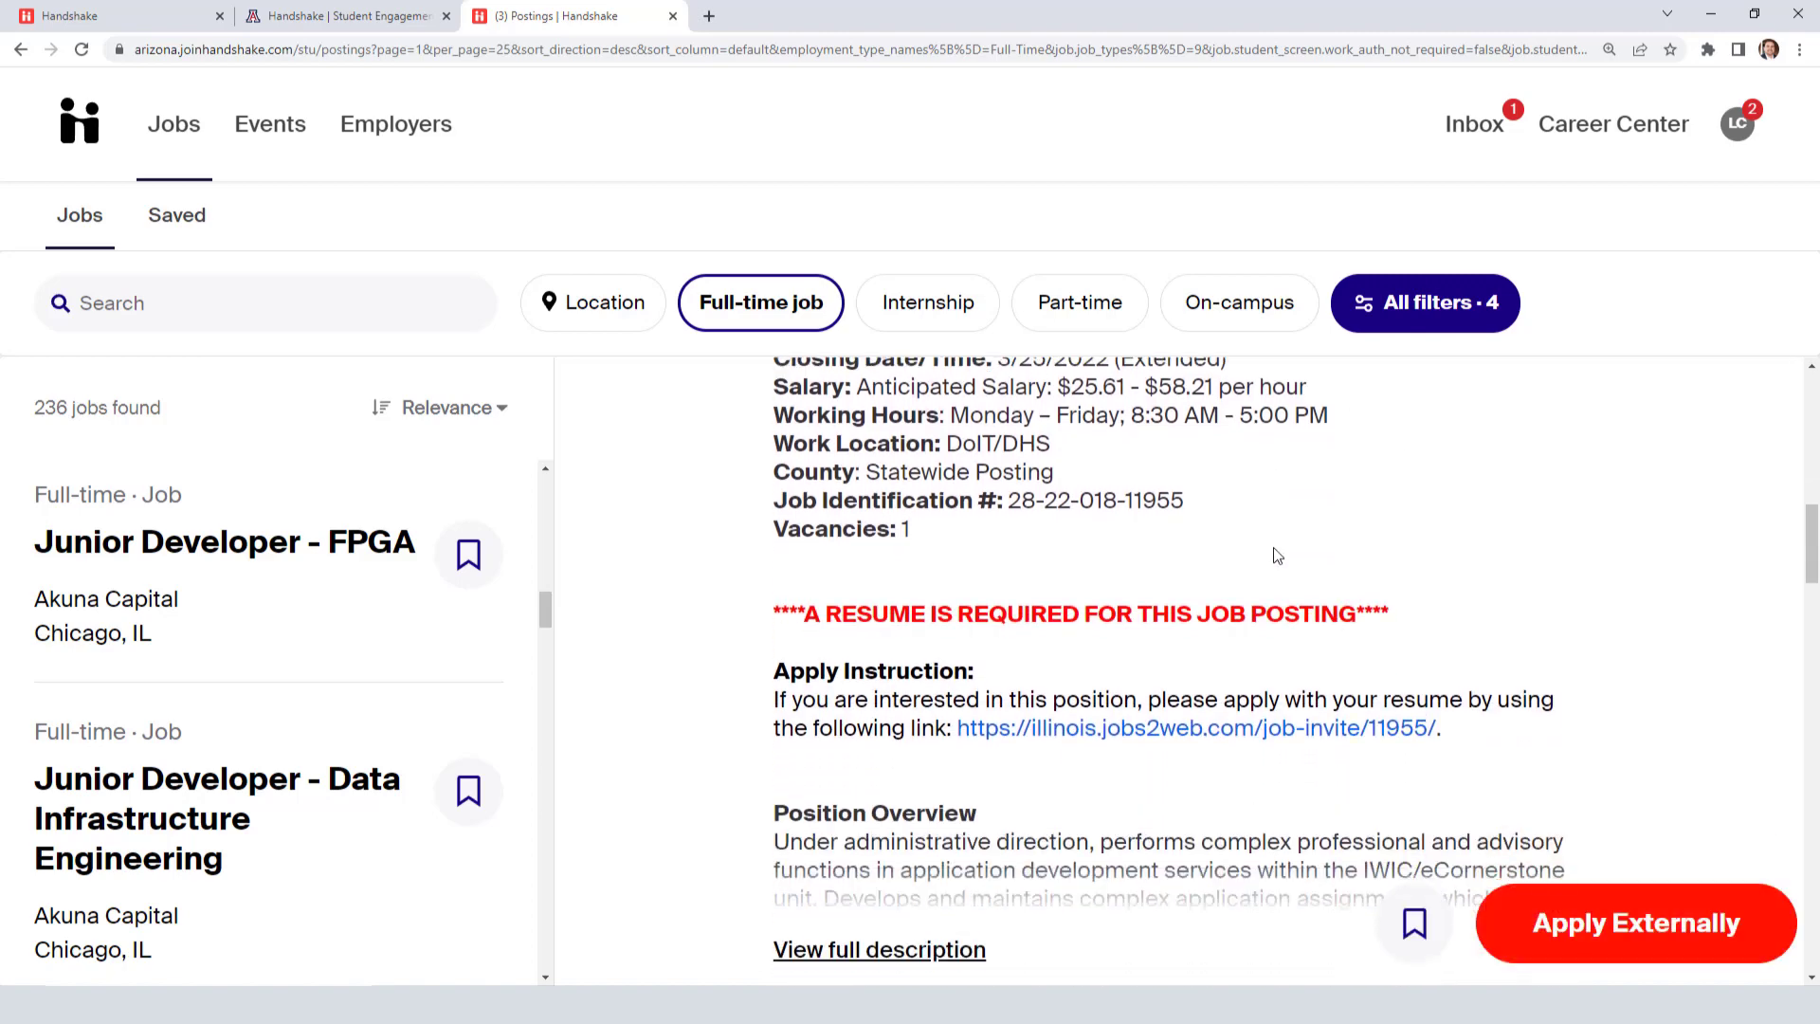
scroll(1277, 556, down, 9)
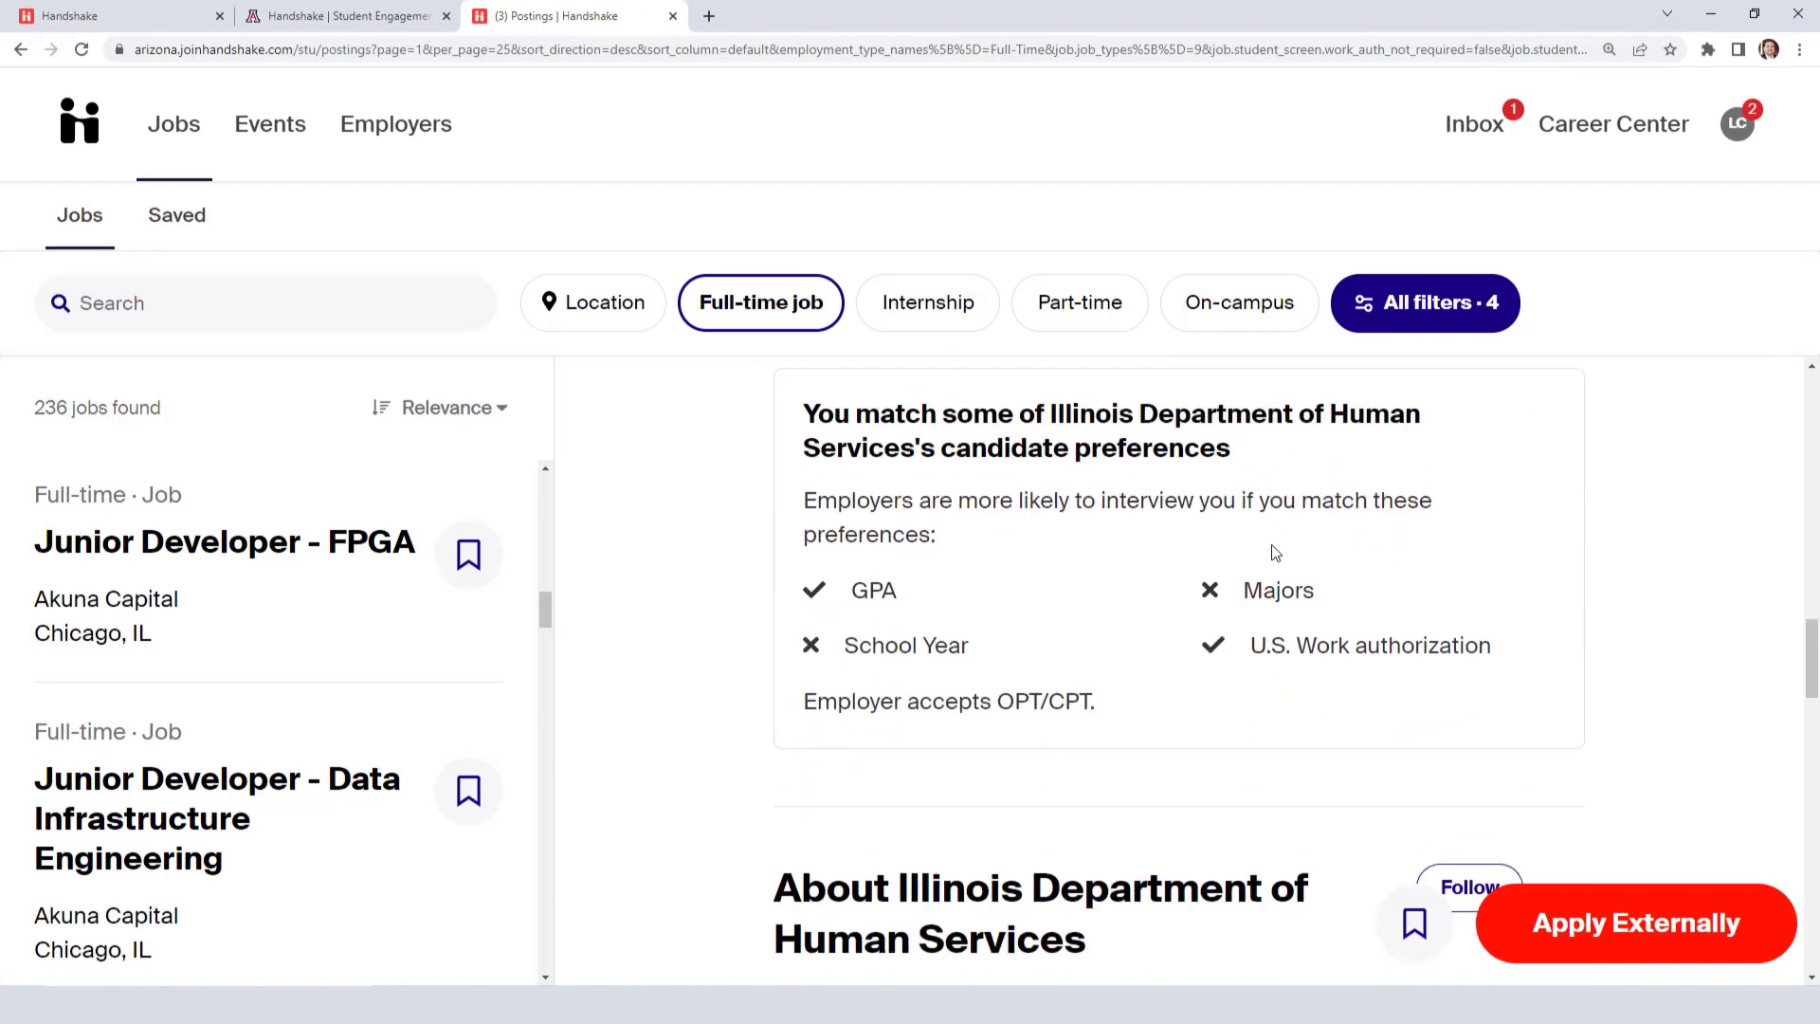
scroll(1237, 538, down, 2)
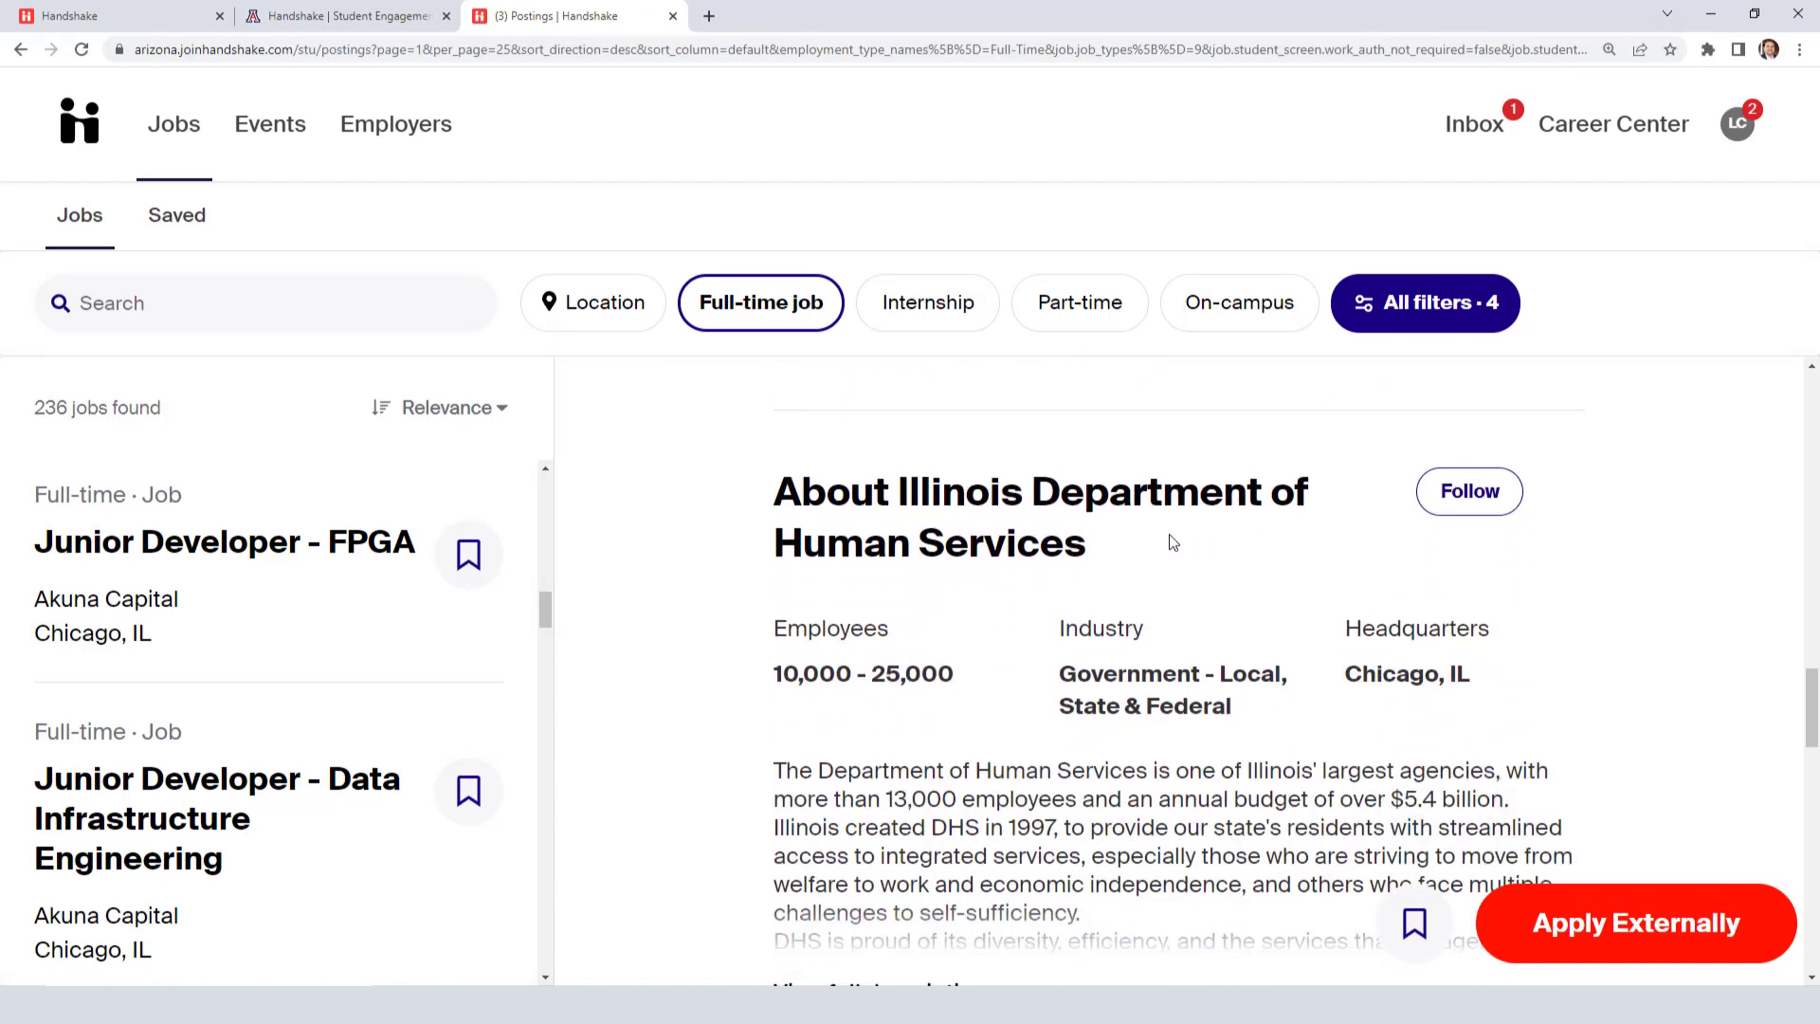
Step: Reopen All filters · 4 and scroll to Work authorization showing Accepts OPT/CPT checked
click(1424, 322)
scroll(948, 493, down, 10)
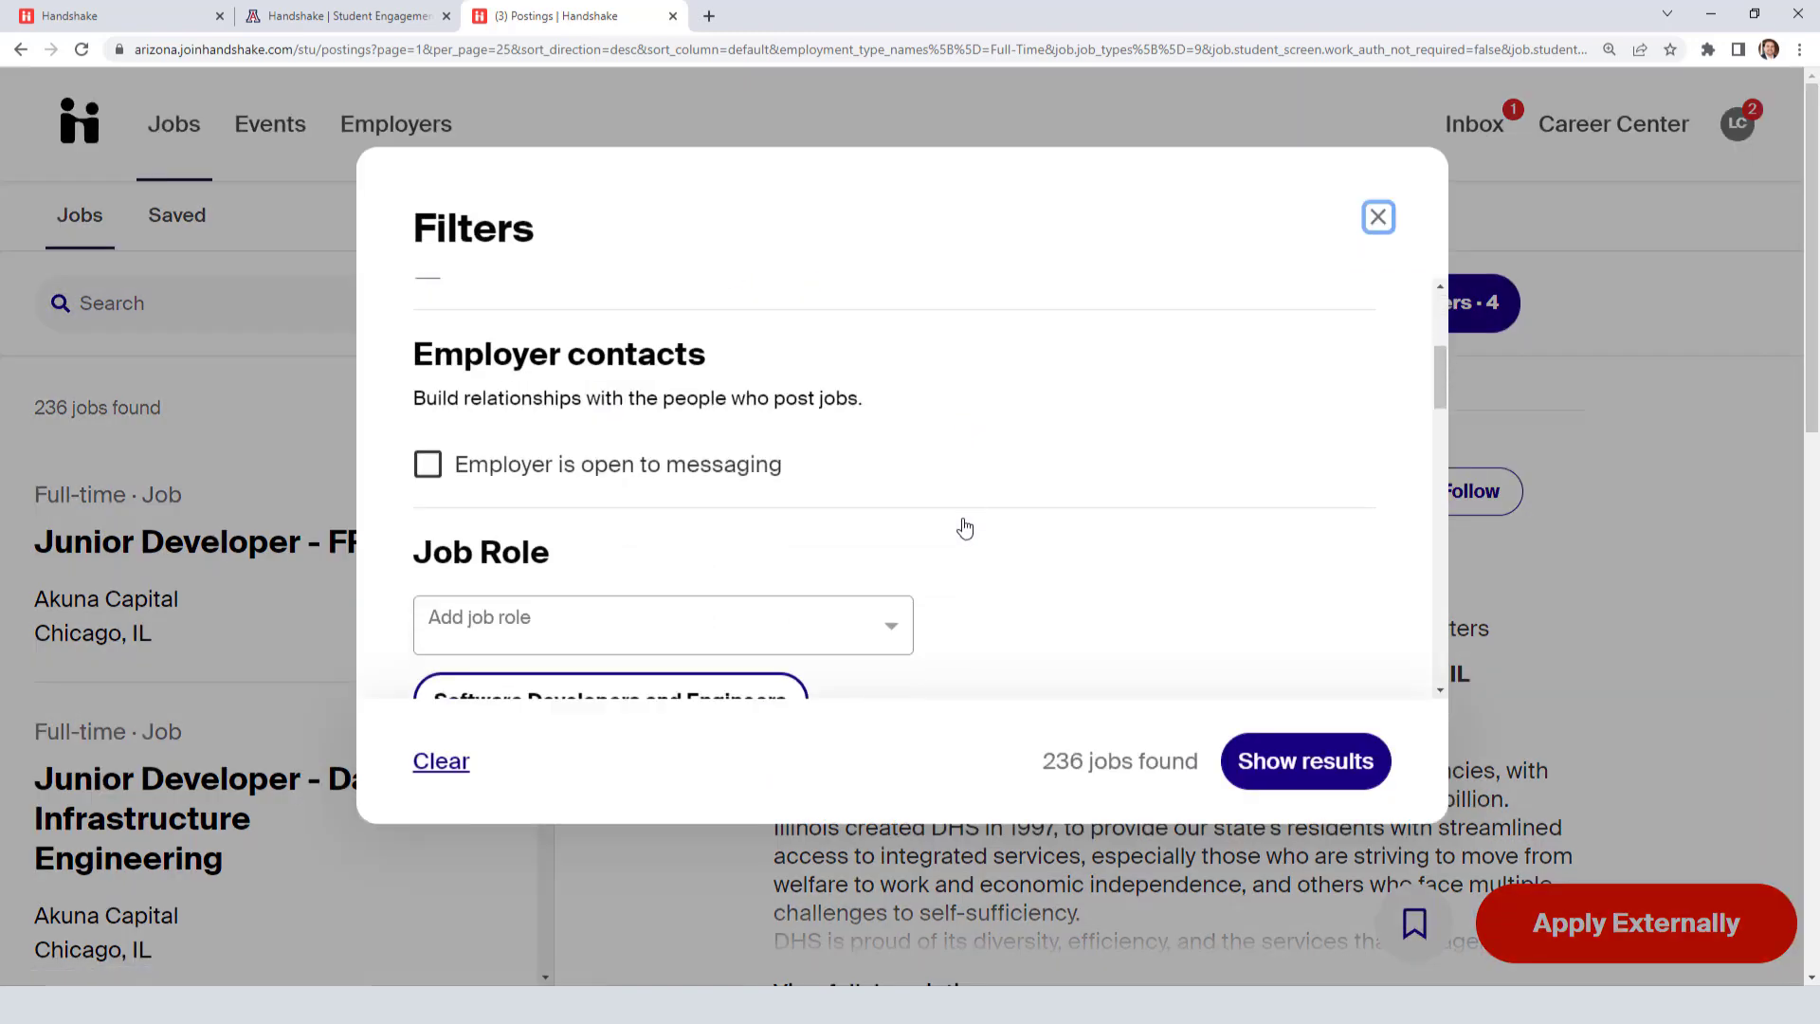
scroll(963, 523, down, 3)
scroll(965, 520, down, 5)
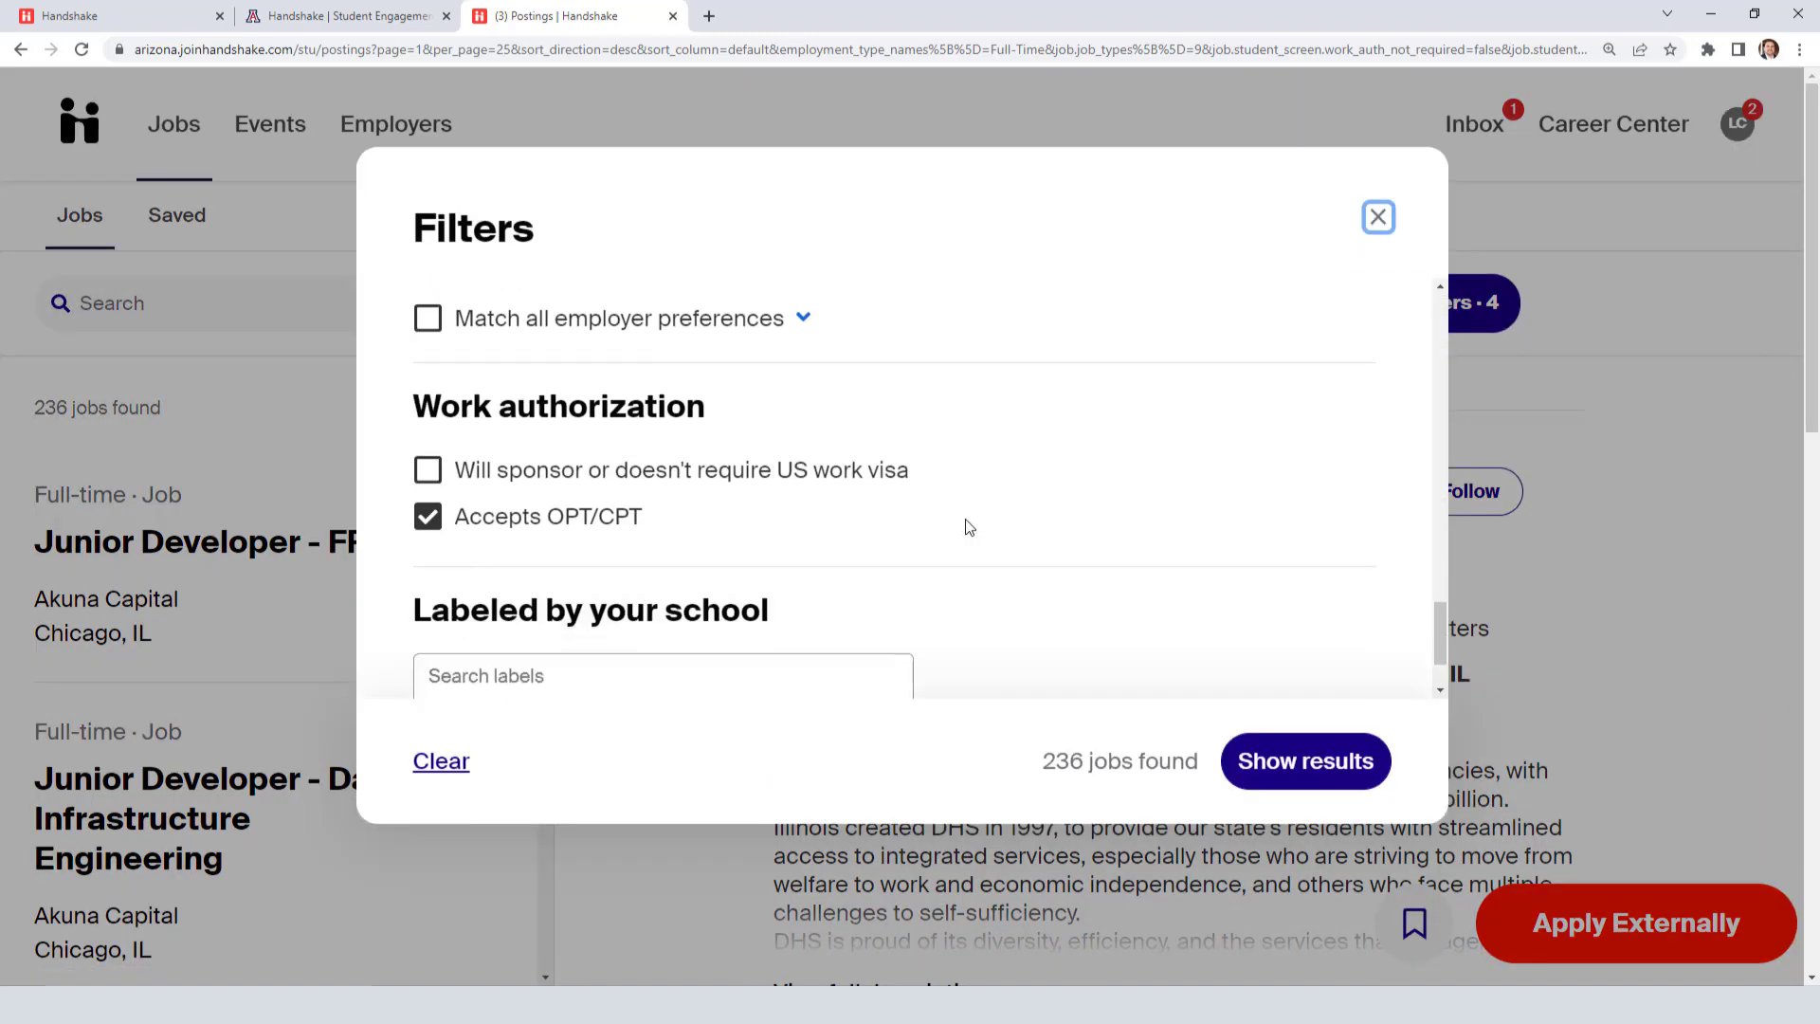
scroll(957, 512, down, 2)
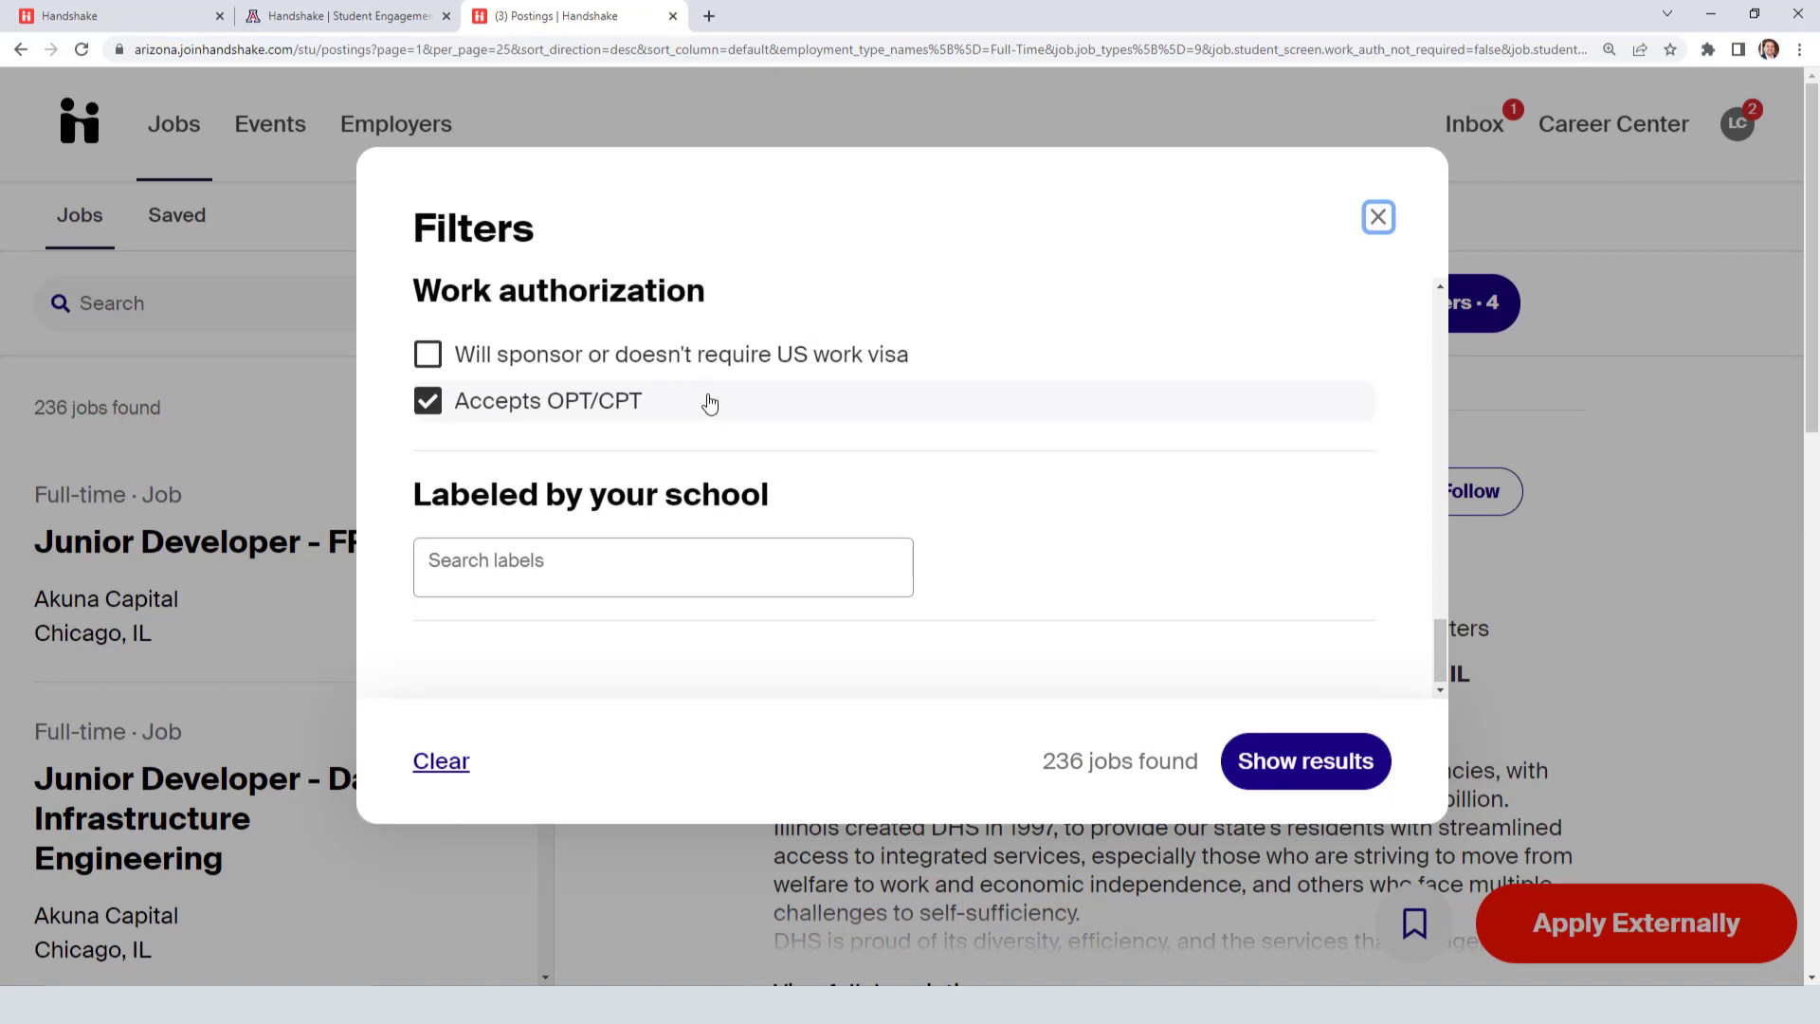